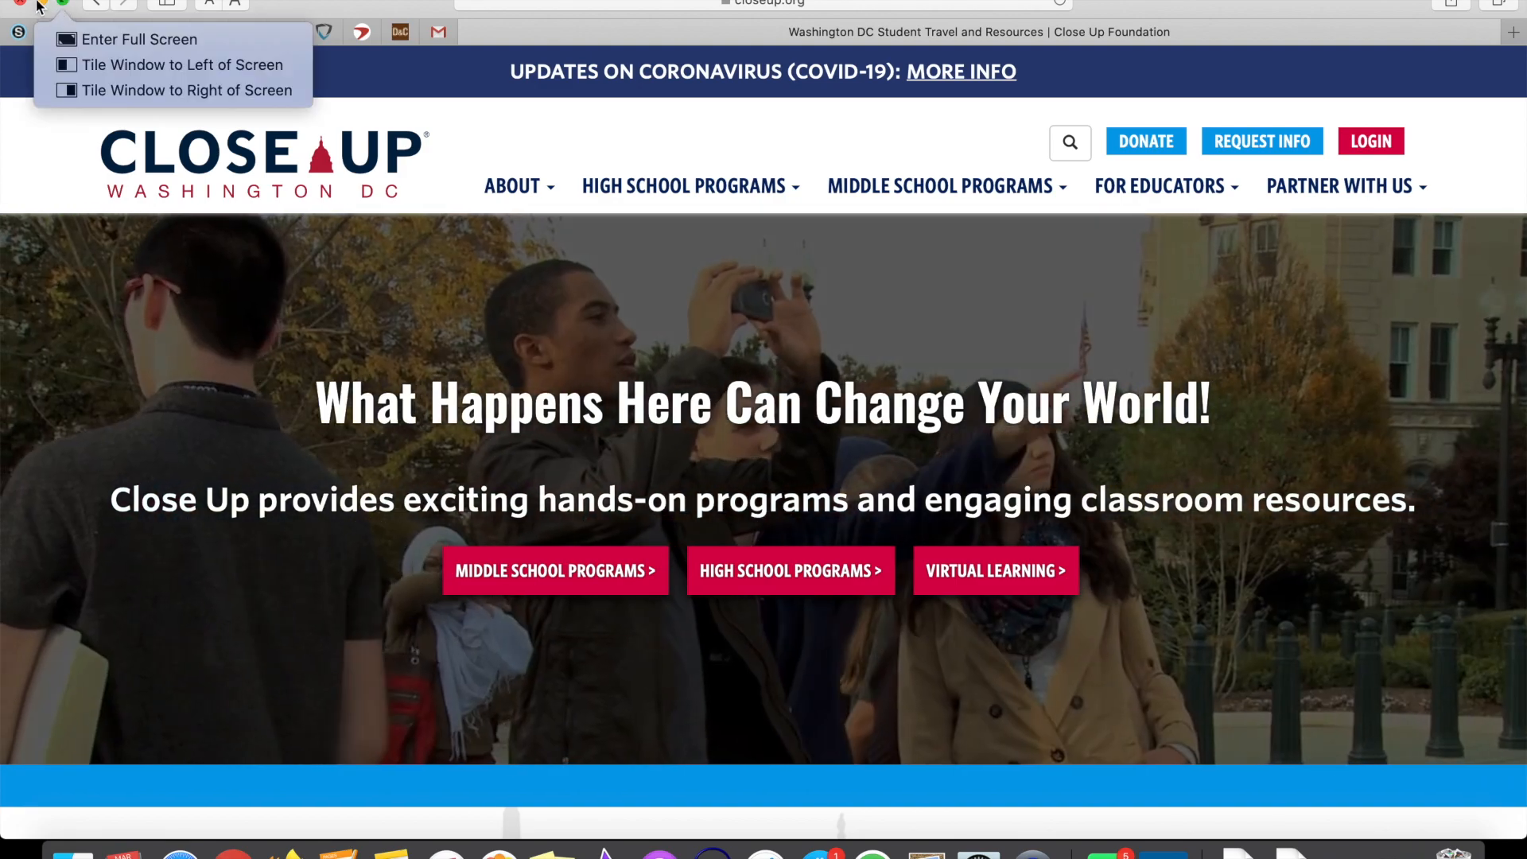
# Minimize the Close Up Foundation window to reveal the Close Up OHS blog post.
pyautogui.click(40, 4)
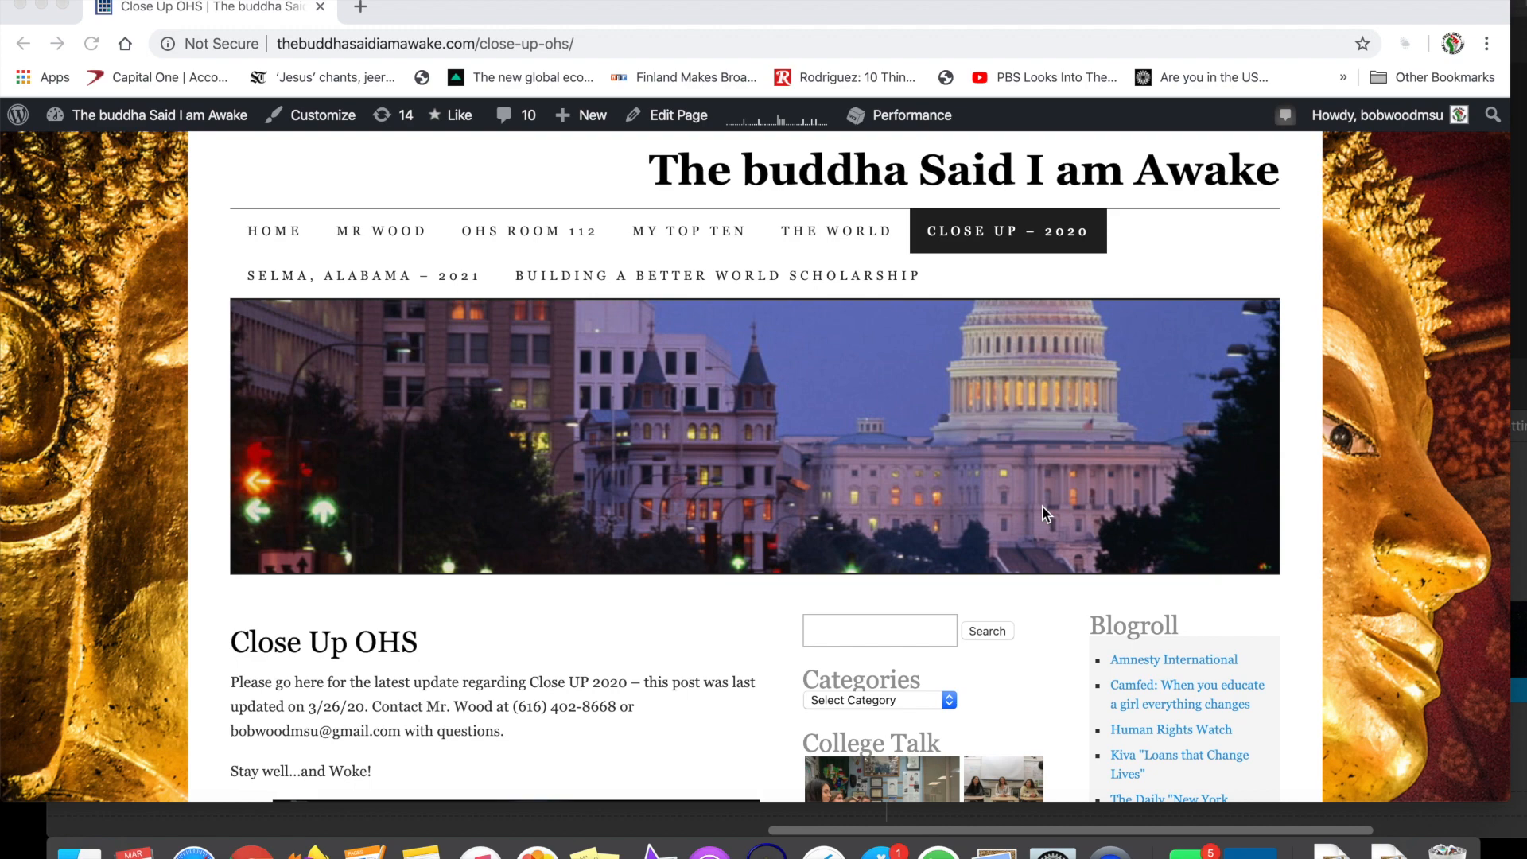
pyautogui.scroll(-3, 1131, 770)
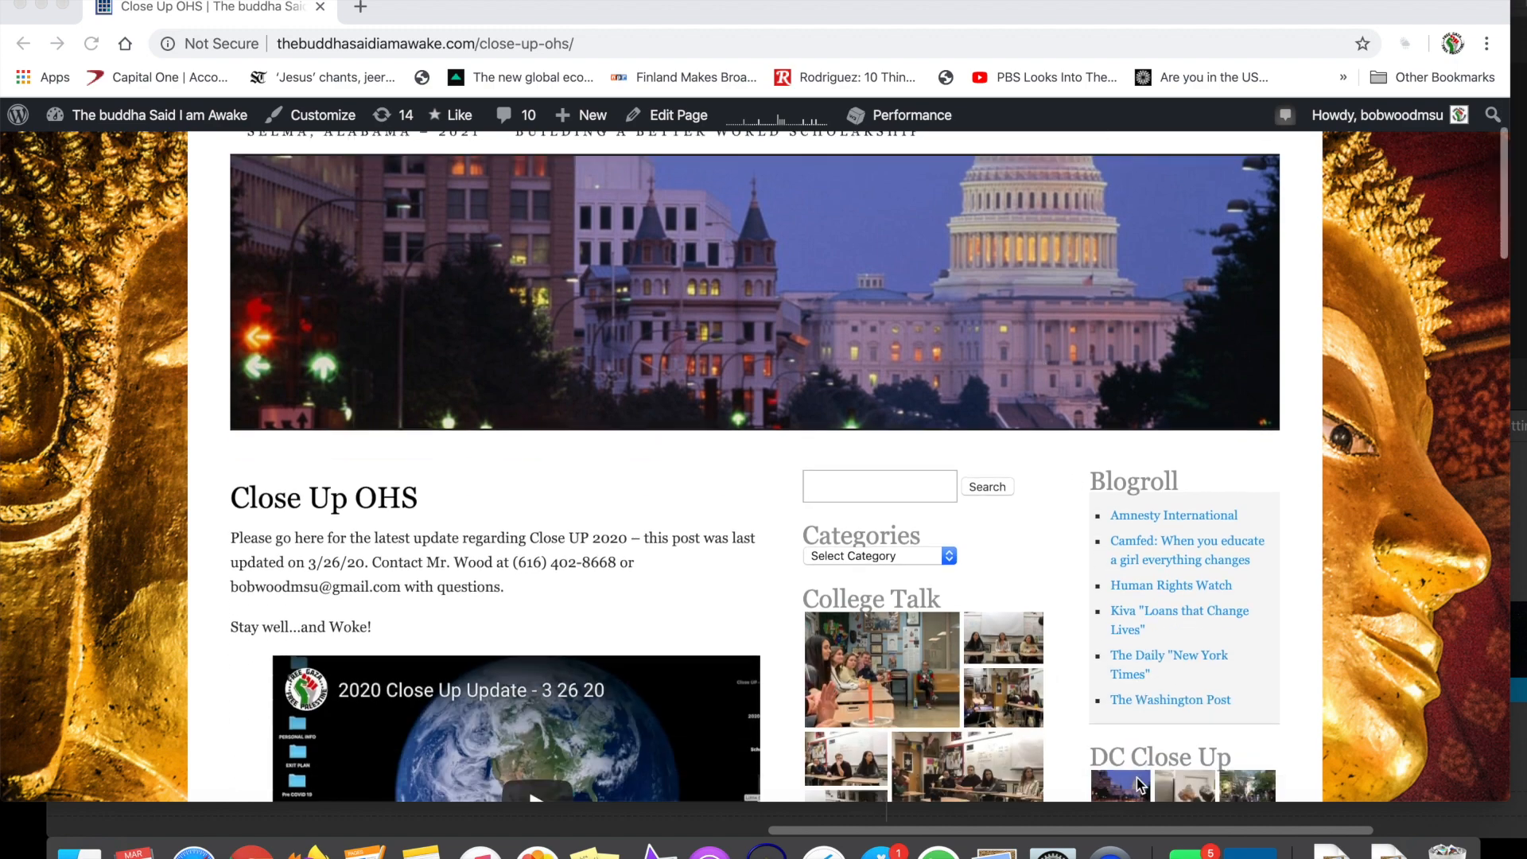
pyautogui.scroll(-3, 1134, 777)
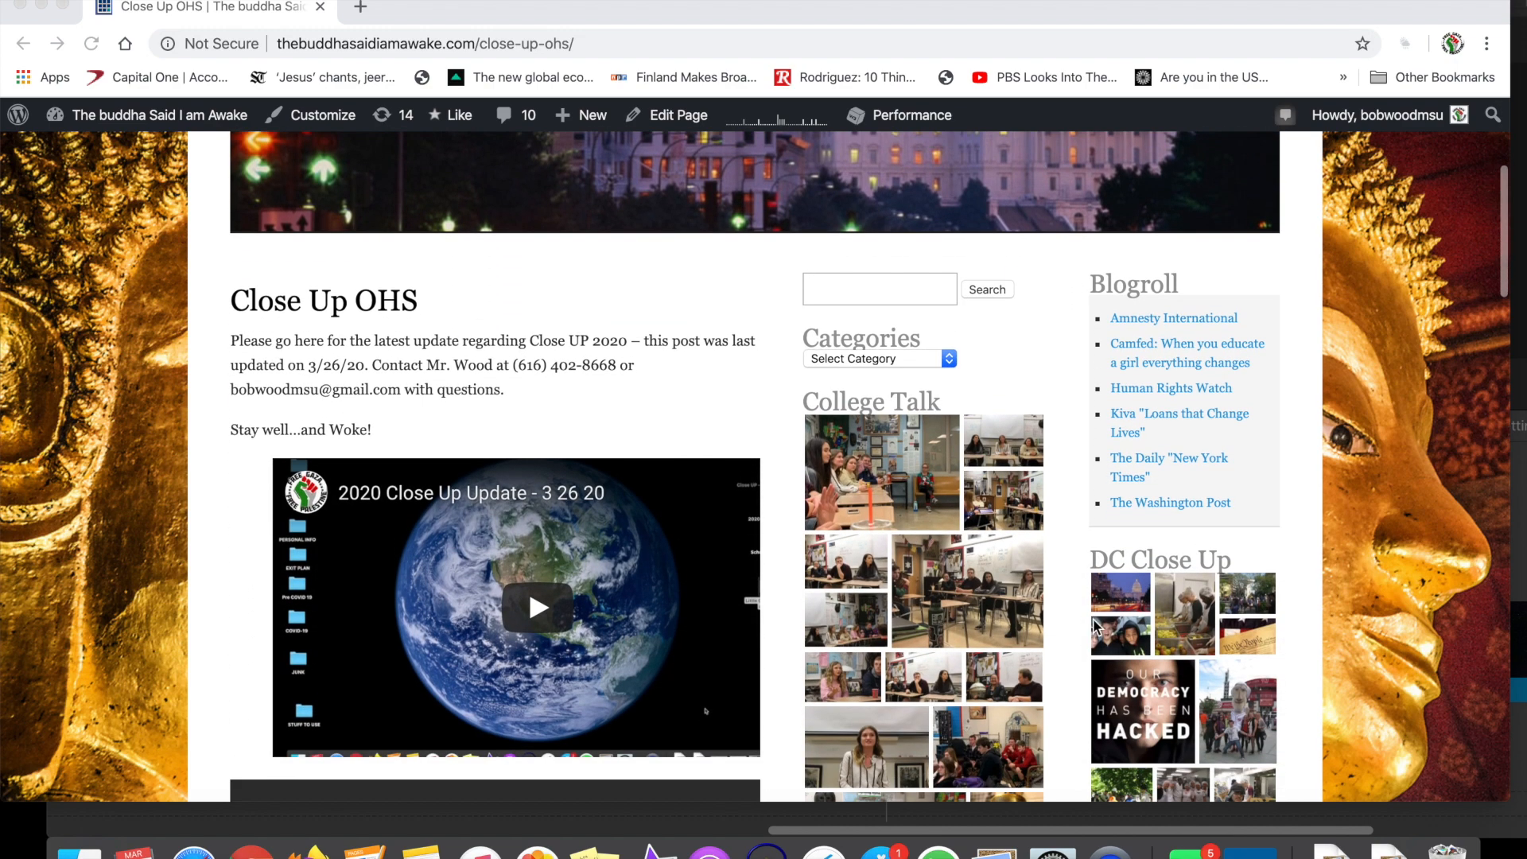
# Open the DC trip gallery fullscreen and advance past the Capitol, White House, diner and Jefferson Memorial photos.
pyautogui.click(1123, 594)
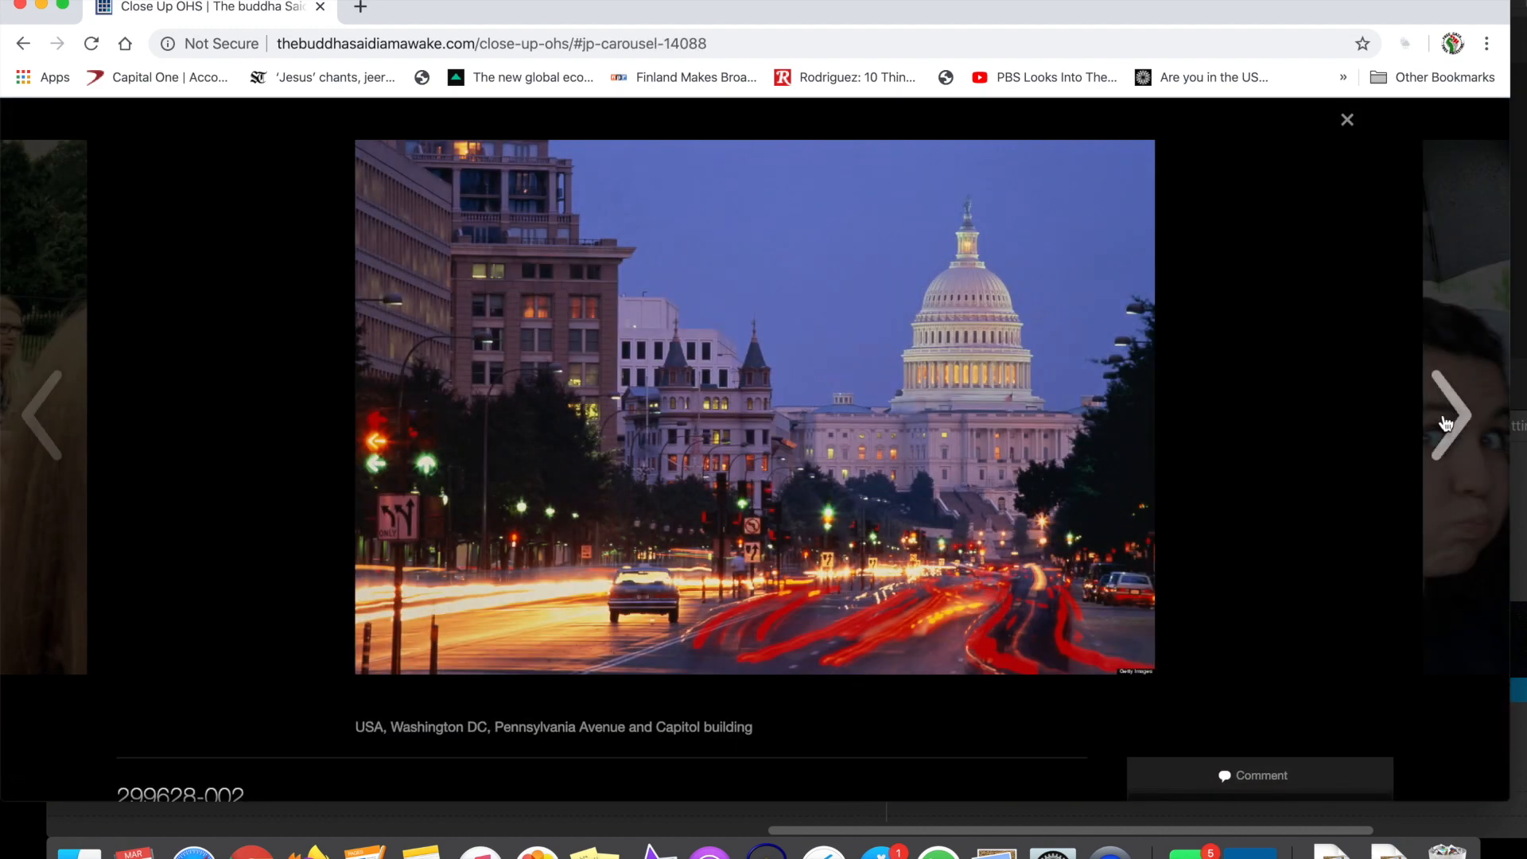
pyautogui.click(1446, 415)
pyautogui.click(1447, 416)
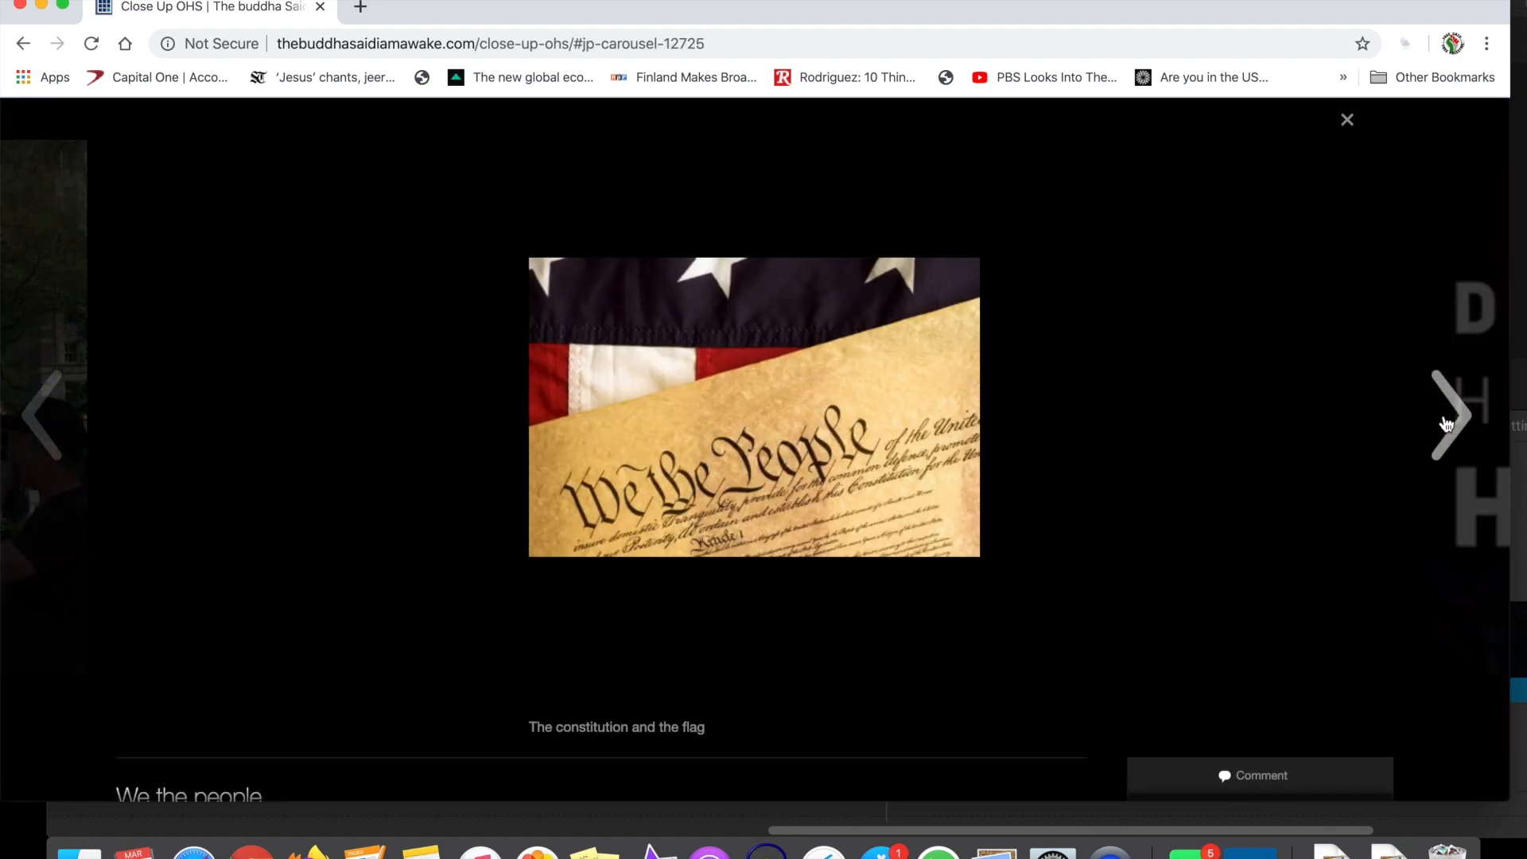
pyautogui.click(1447, 420)
pyautogui.click(1447, 420)
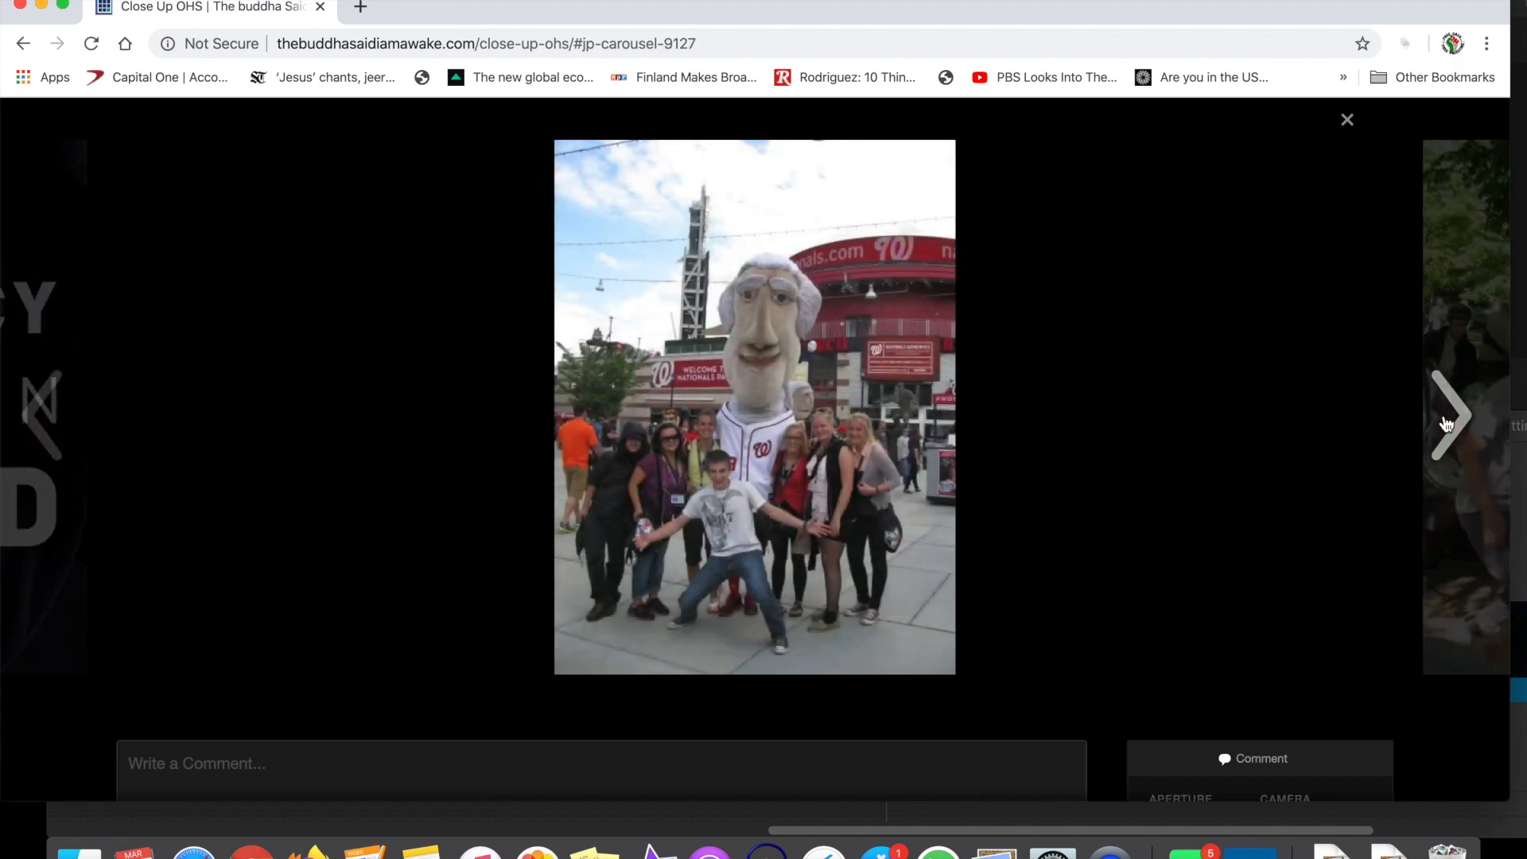
pyautogui.click(1447, 420)
pyautogui.click(1446, 421)
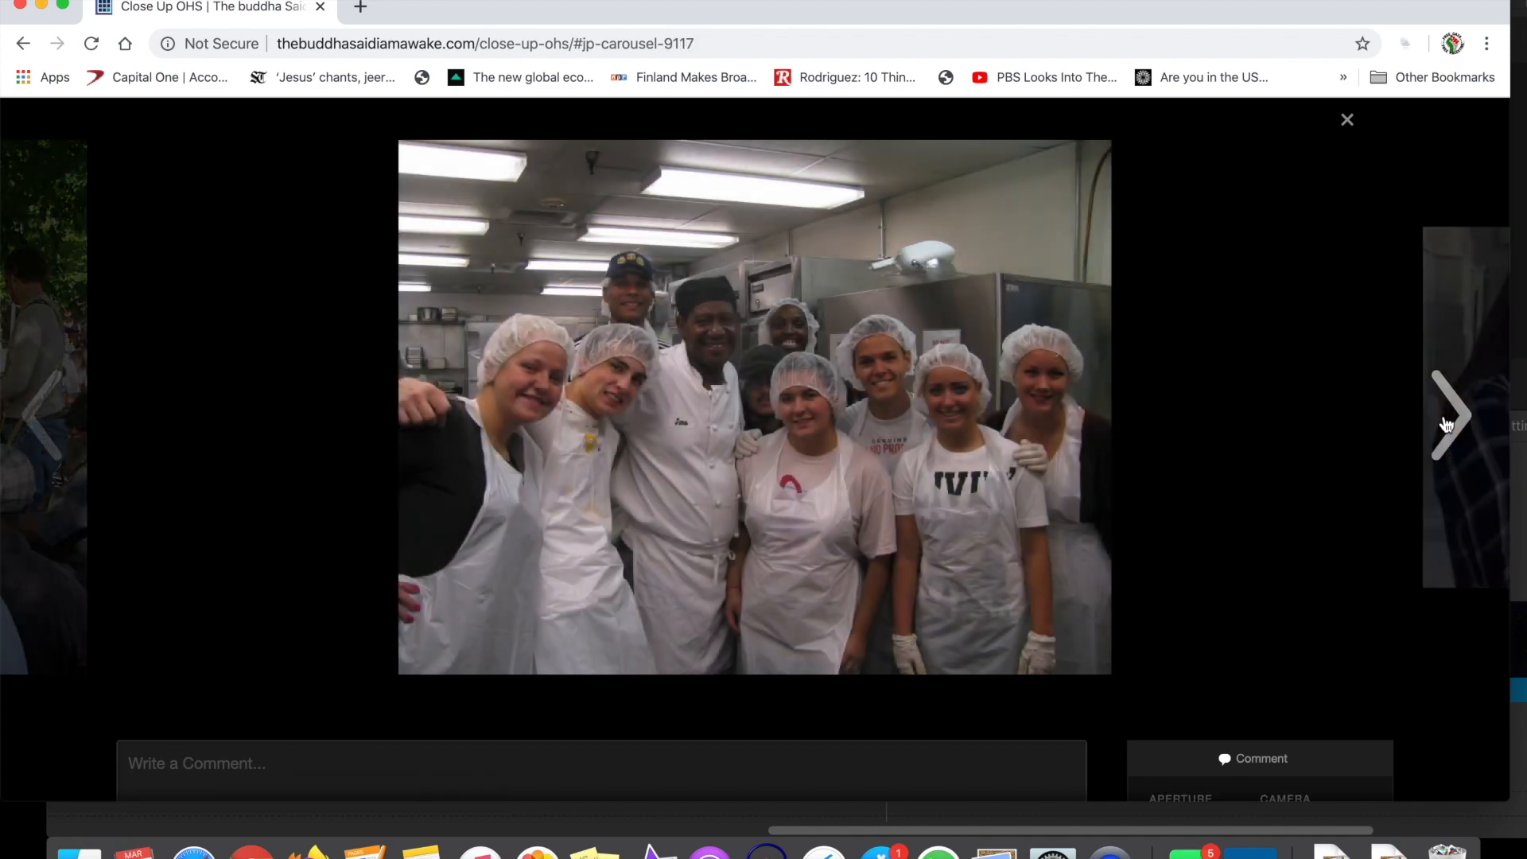
pyautogui.click(1446, 420)
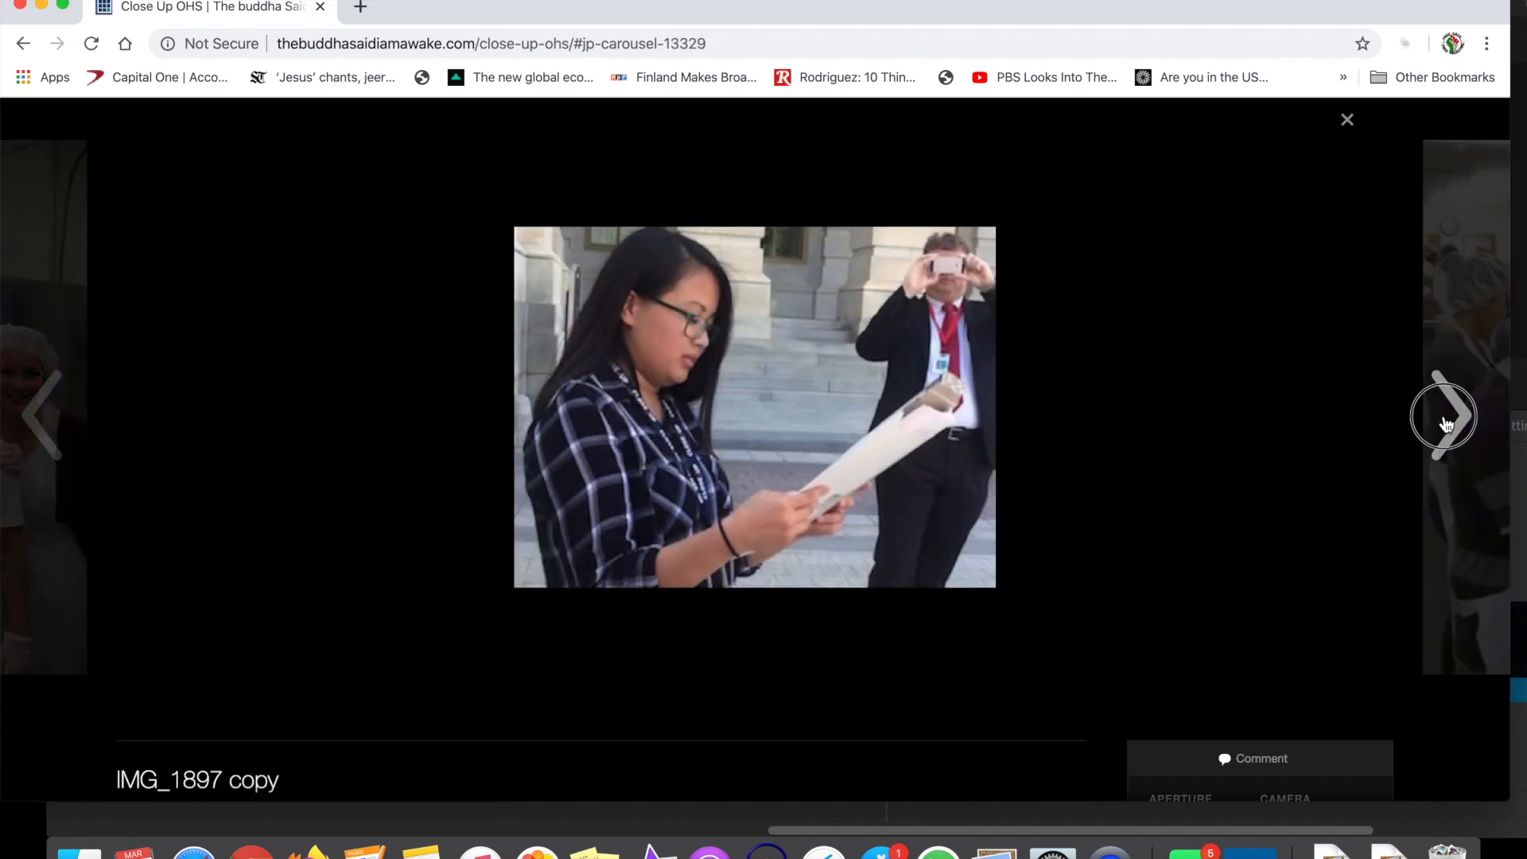
pyautogui.click(1447, 421)
pyautogui.click(1446, 421)
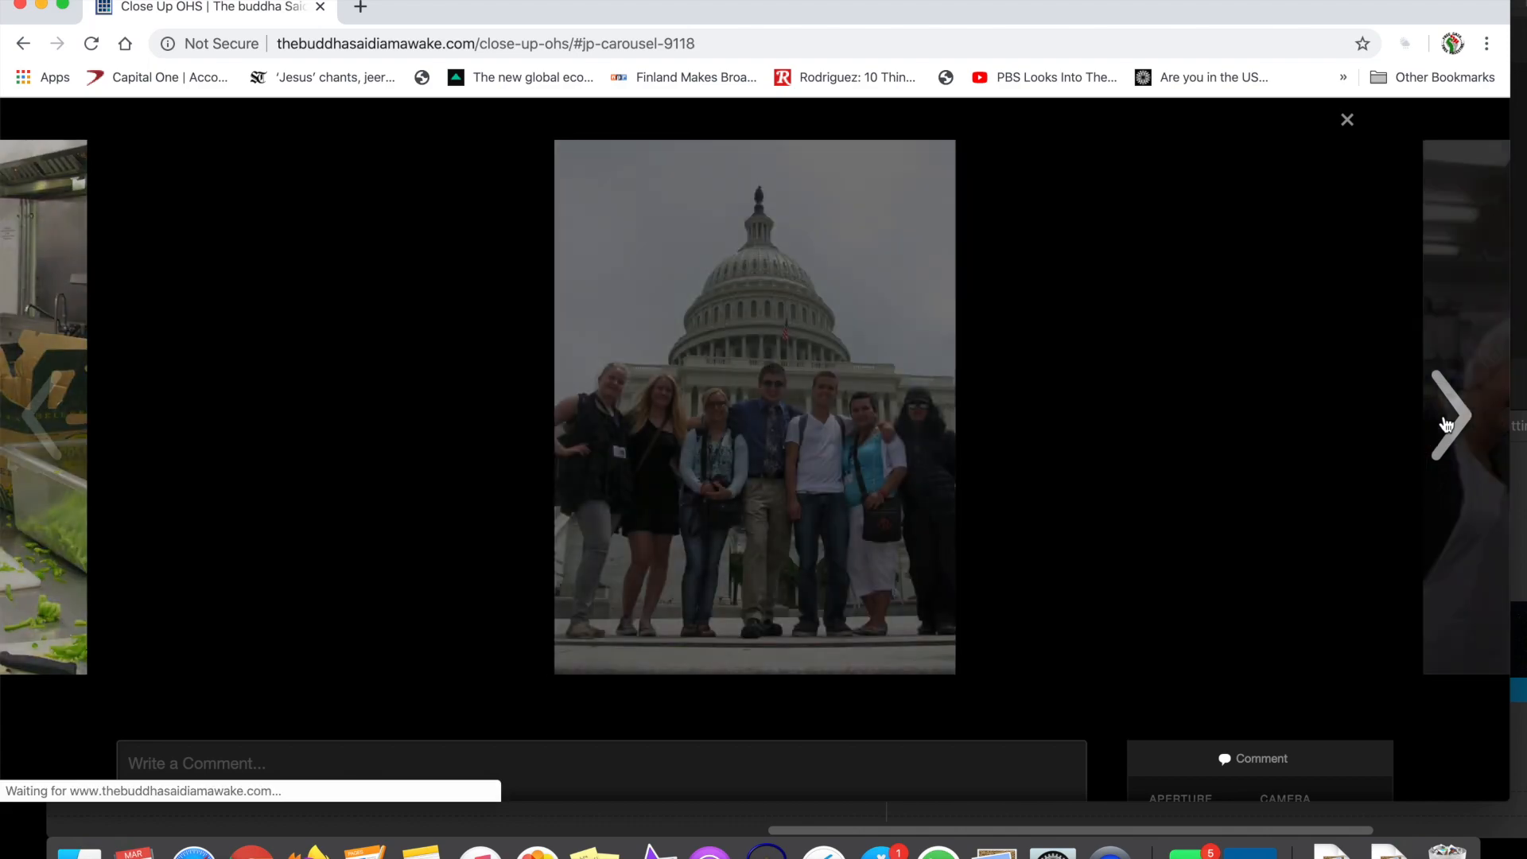
pyautogui.click(1446, 420)
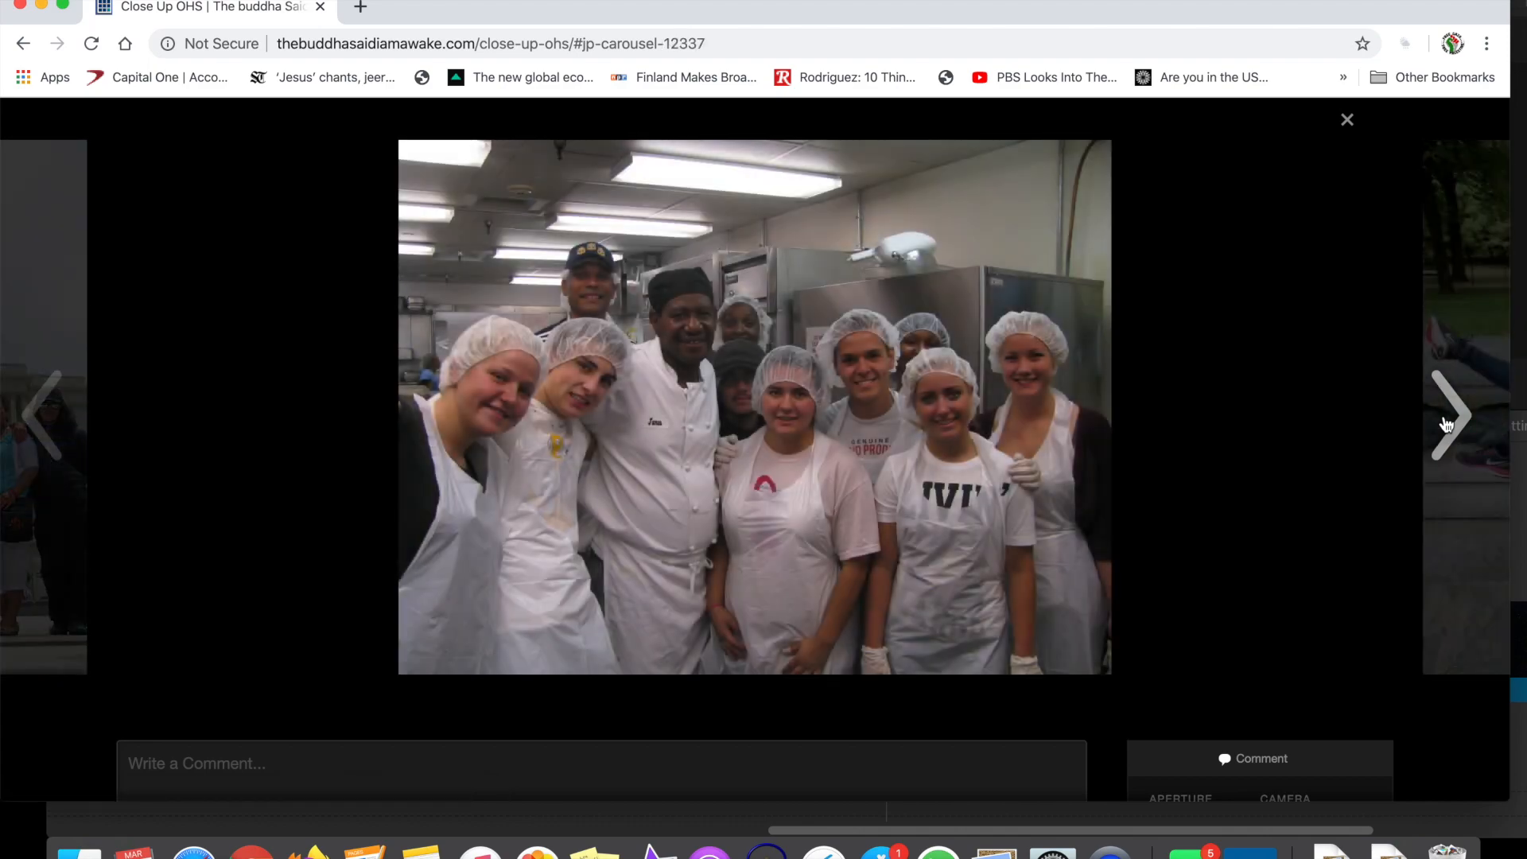
pyautogui.click(1447, 421)
pyautogui.click(1446, 421)
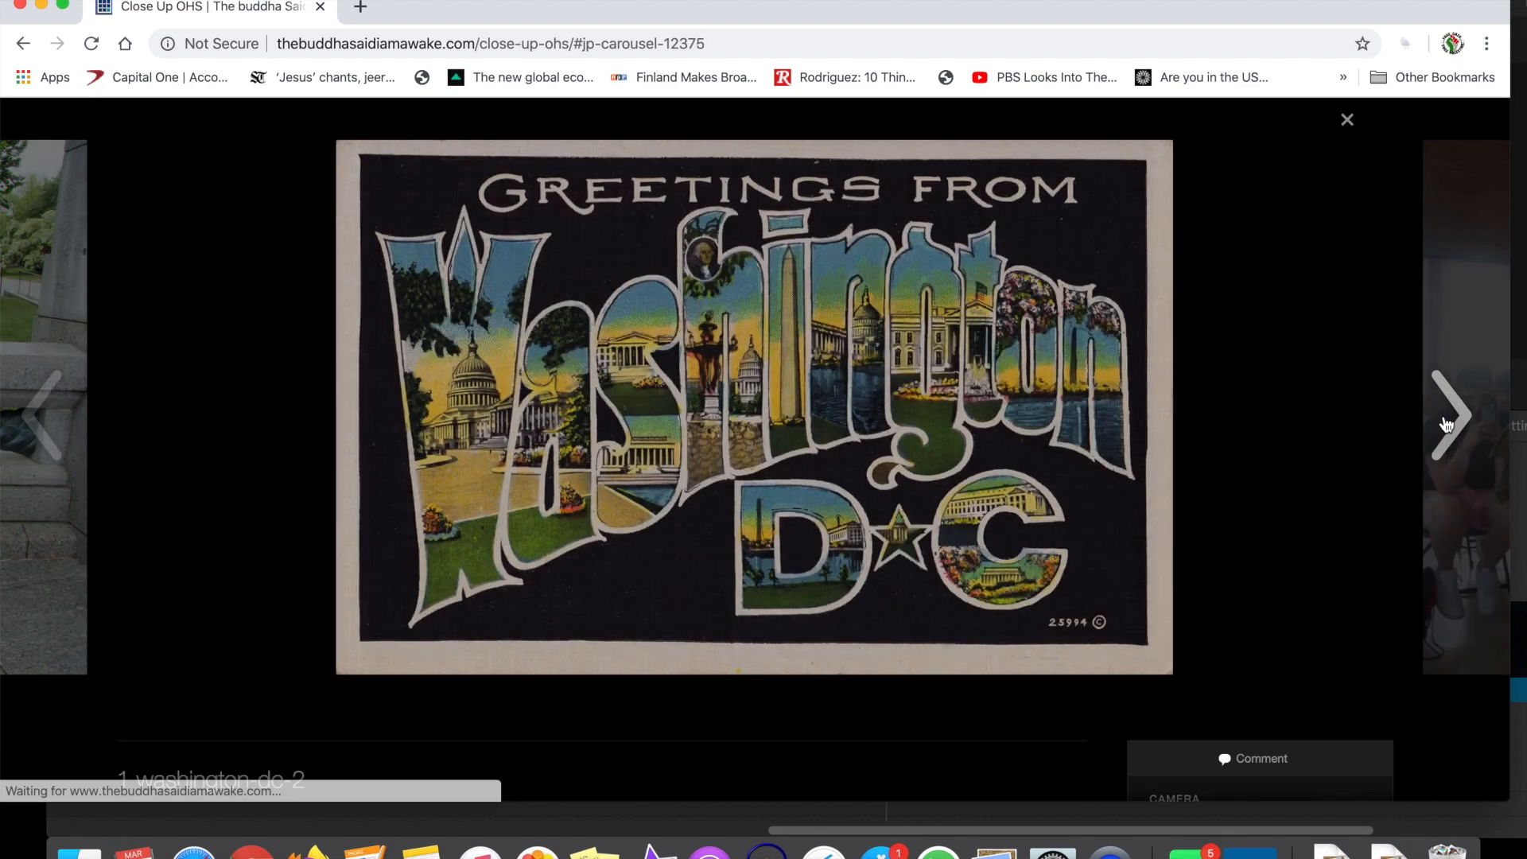
pyautogui.click(1446, 420)
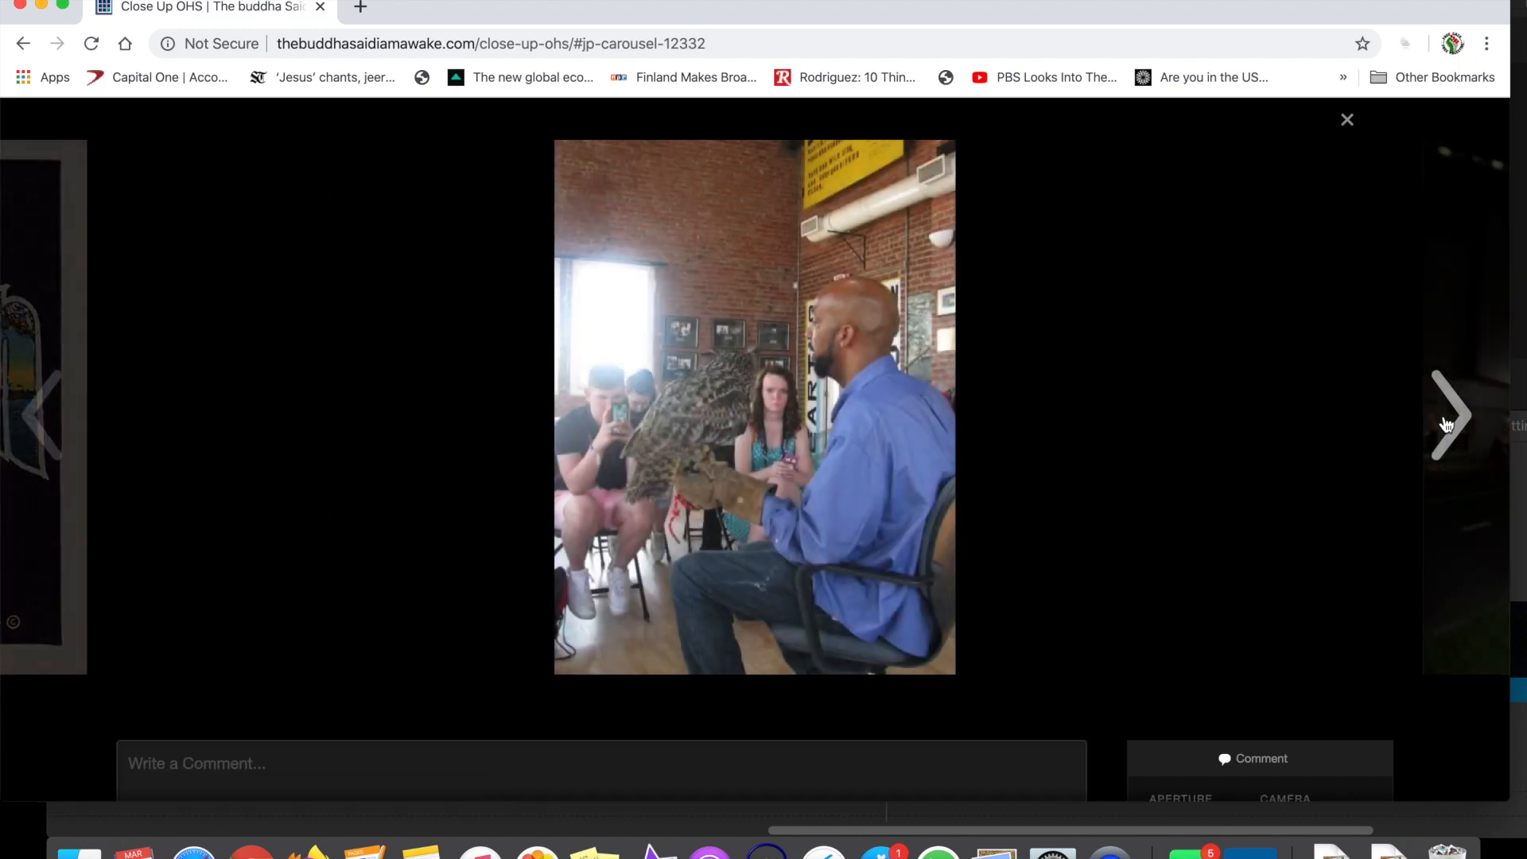
pyautogui.click(1446, 419)
pyautogui.click(1447, 420)
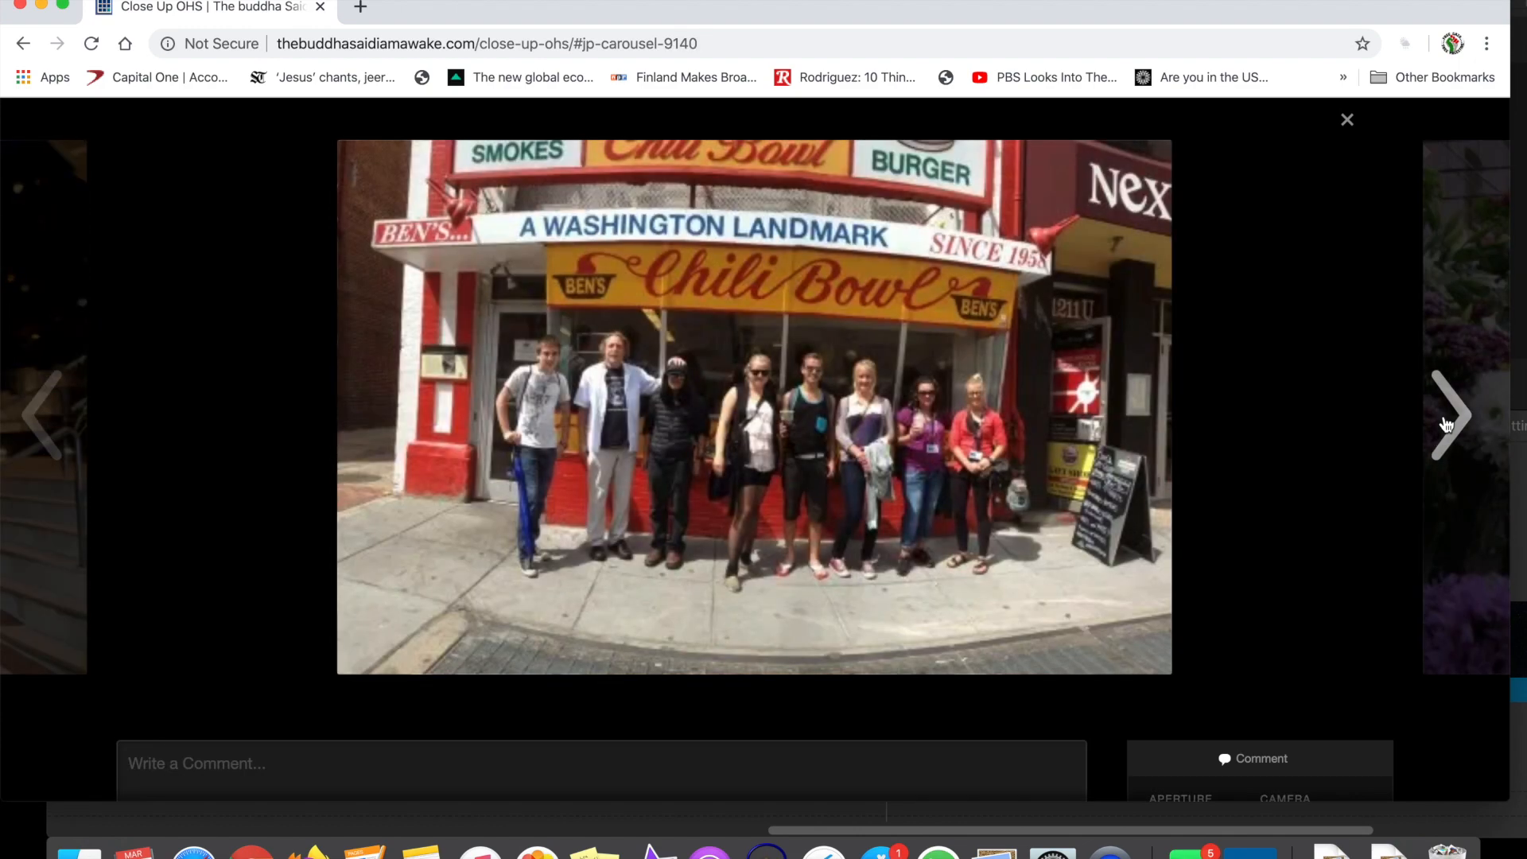
pyautogui.click(1446, 420)
pyautogui.click(1447, 421)
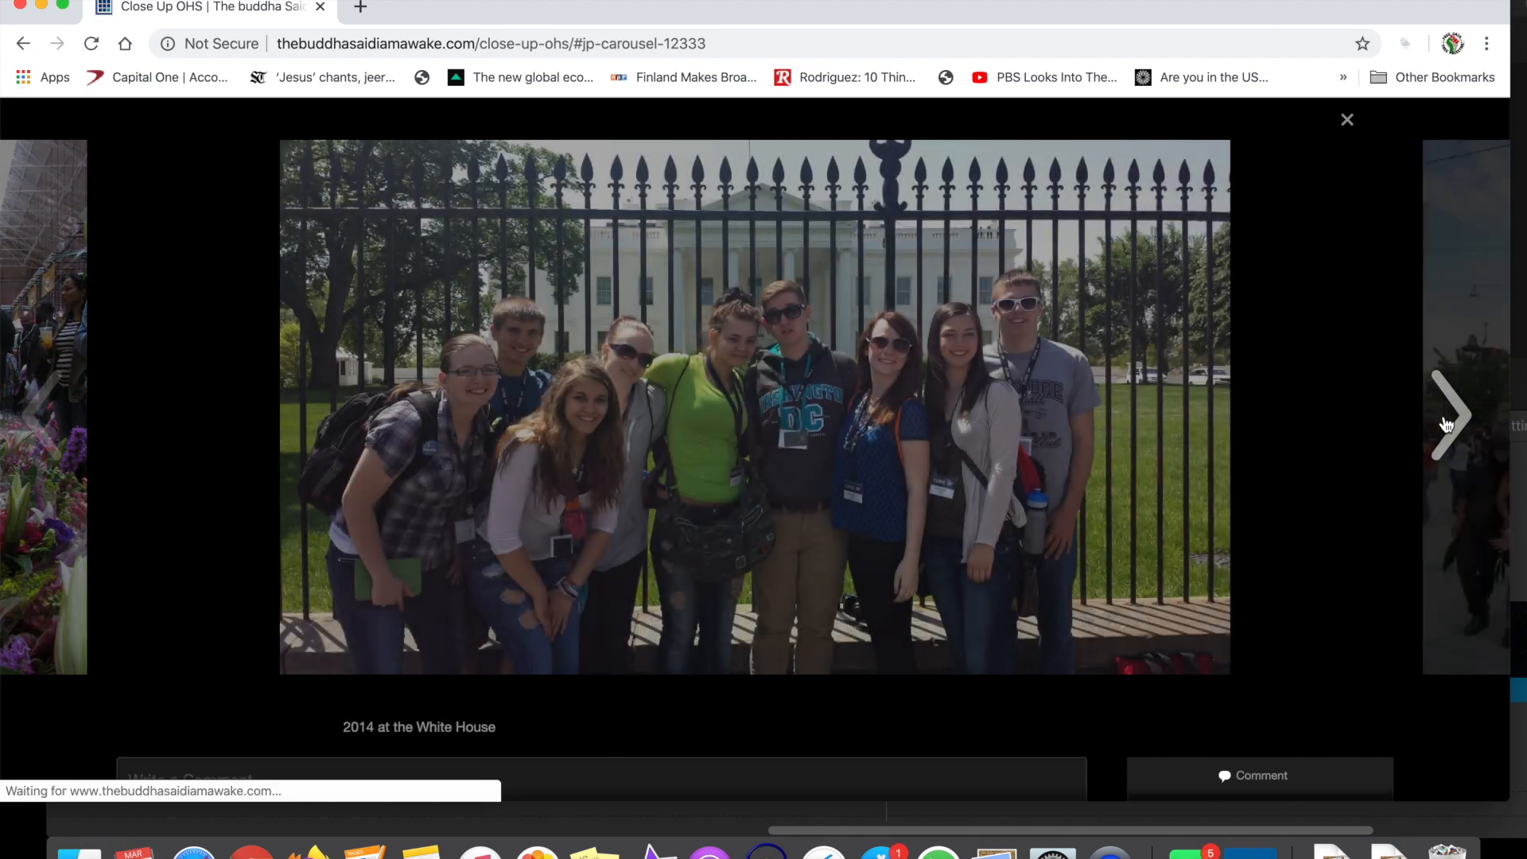
pyautogui.click(1447, 421)
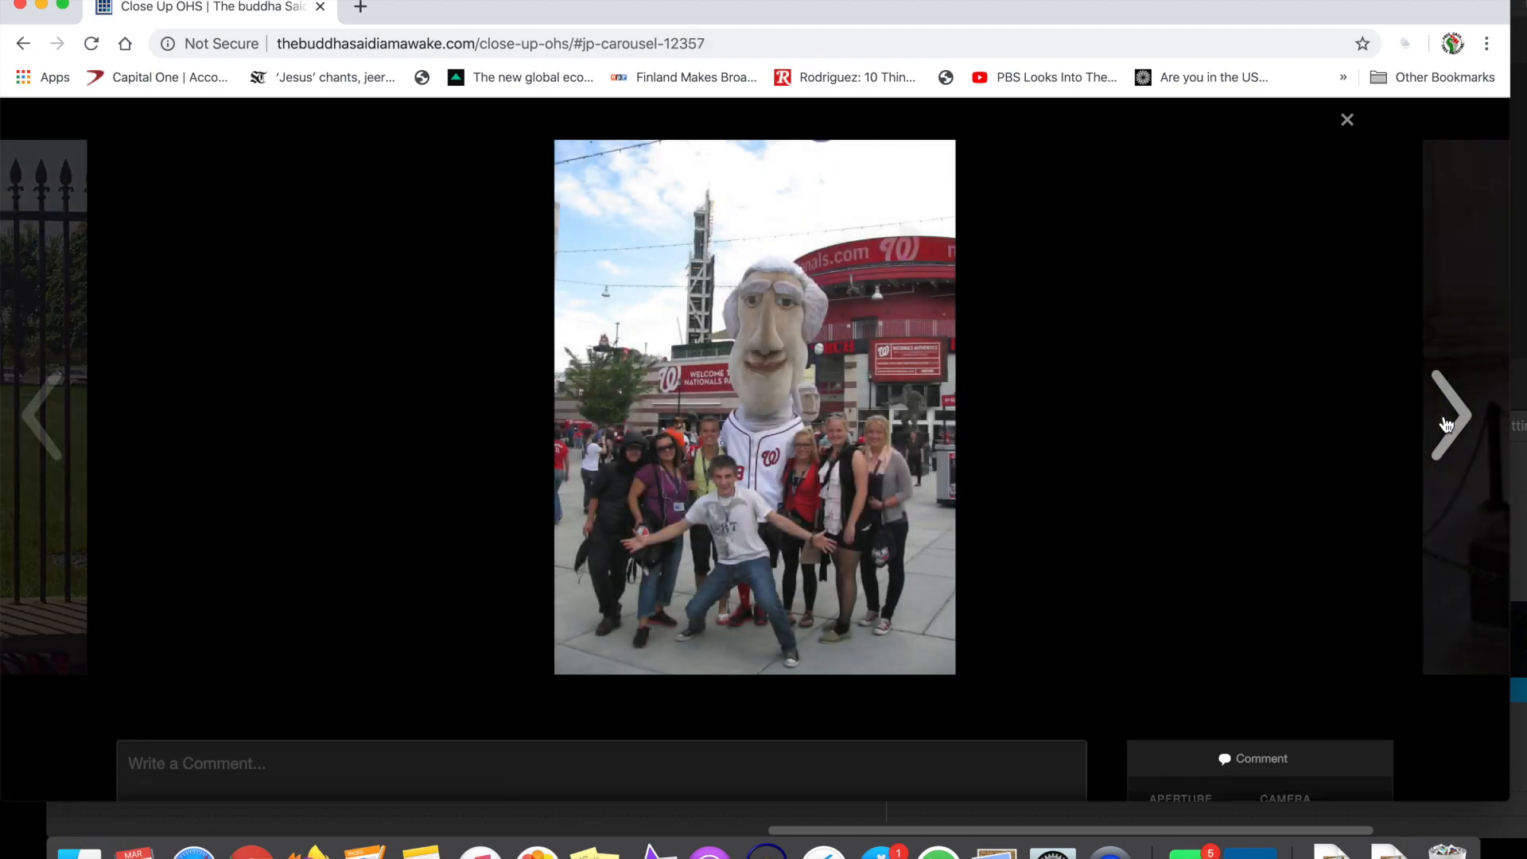
pyautogui.click(1447, 420)
pyautogui.click(1446, 421)
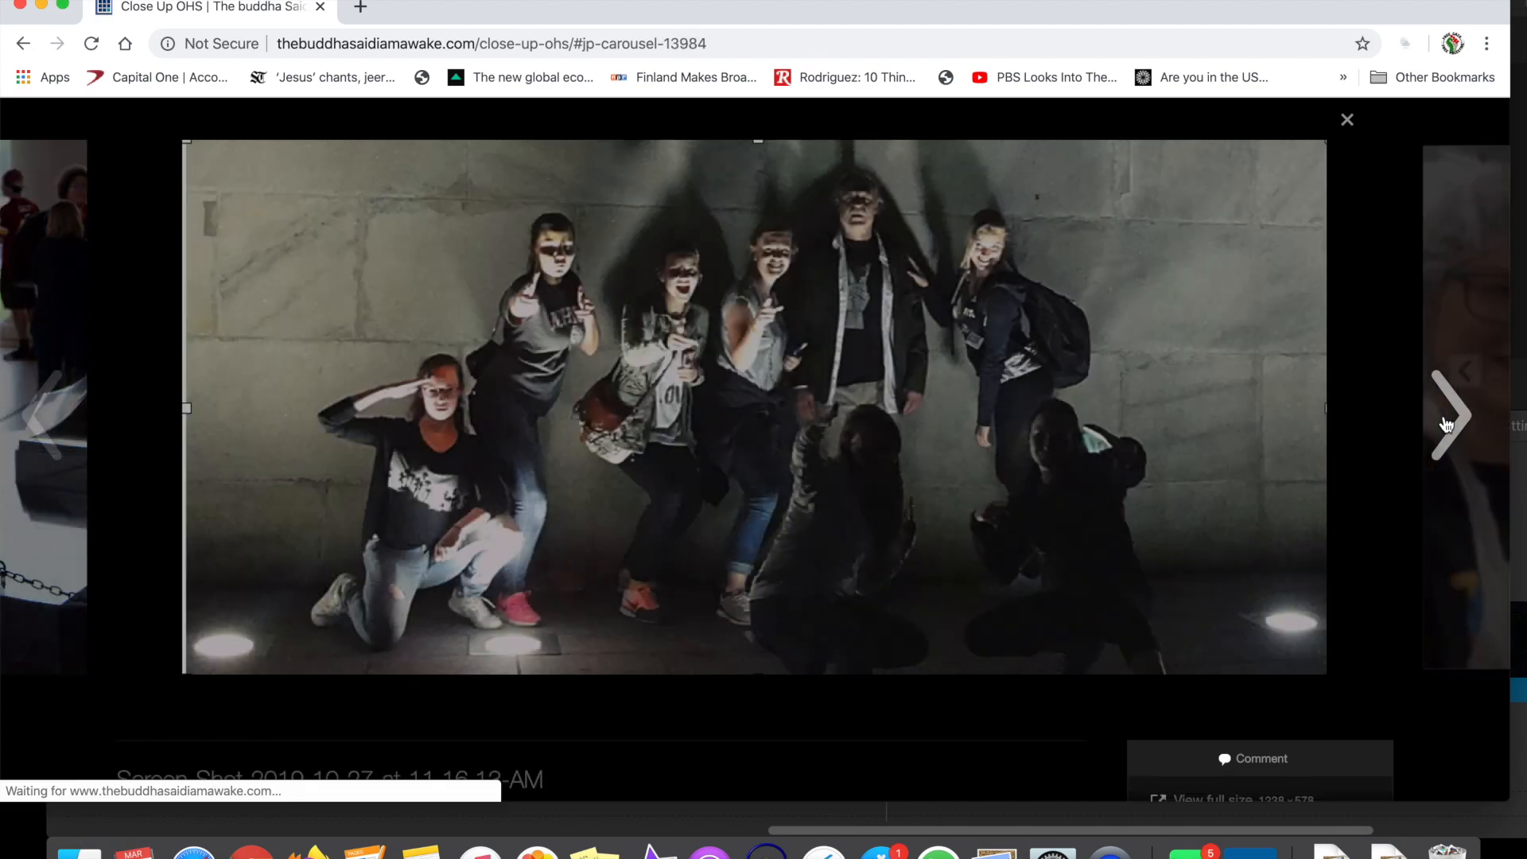
pyautogui.click(1446, 420)
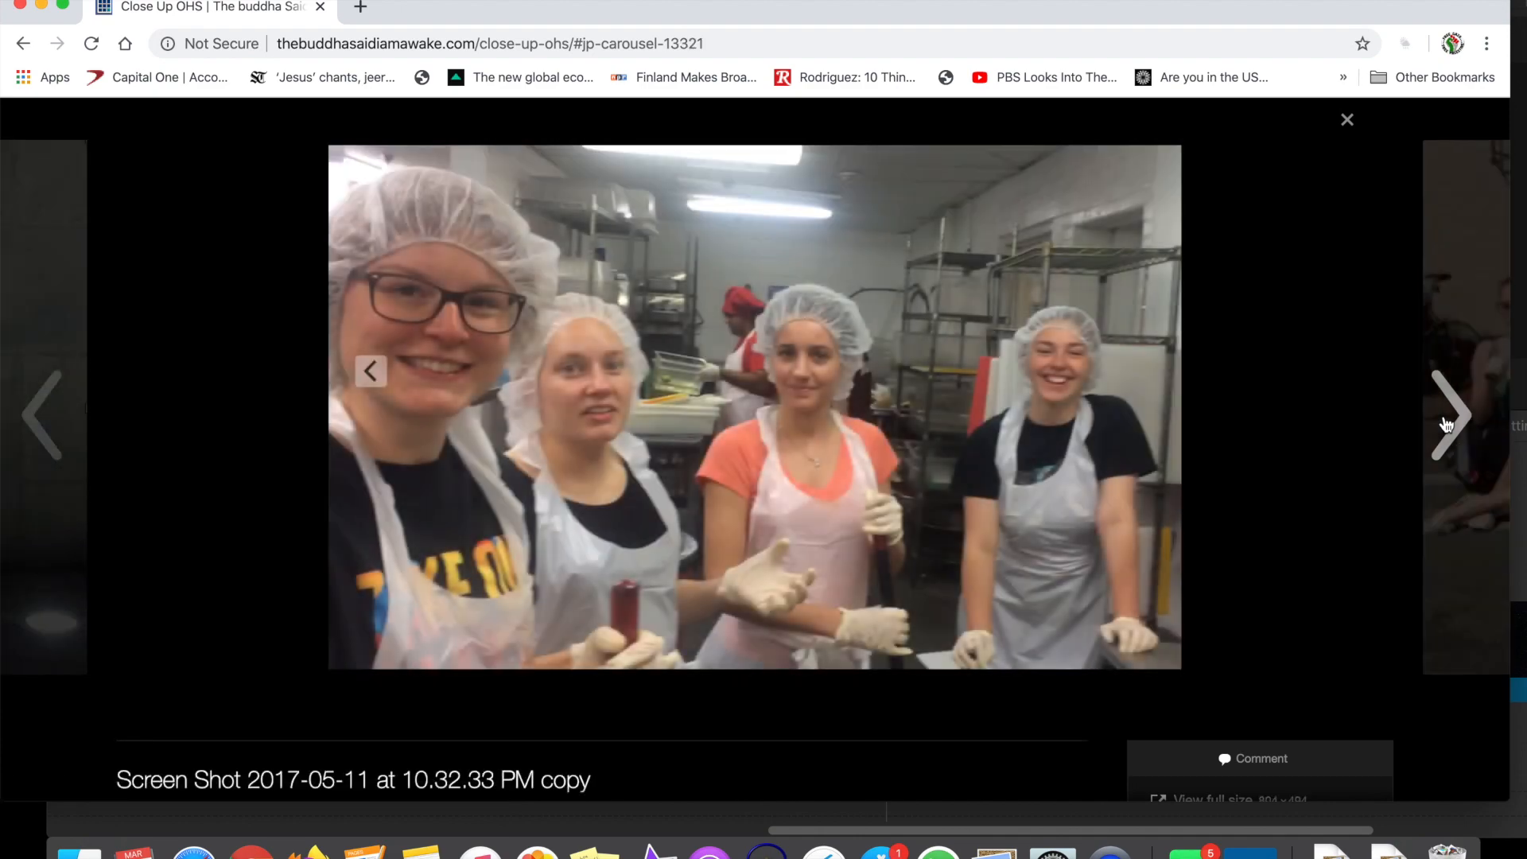
pyautogui.click(1446, 420)
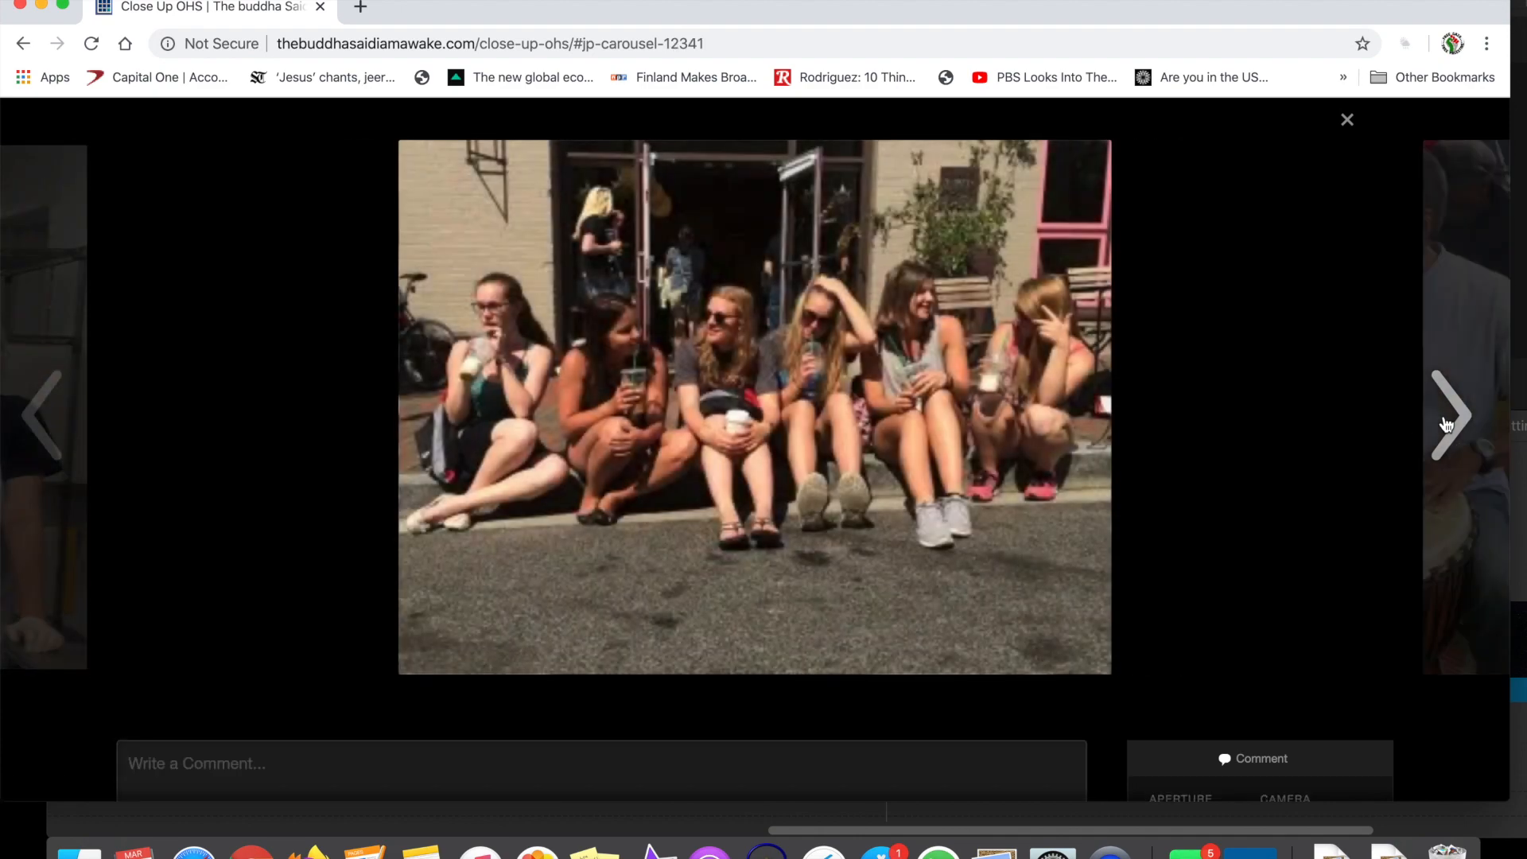
pyautogui.click(1446, 421)
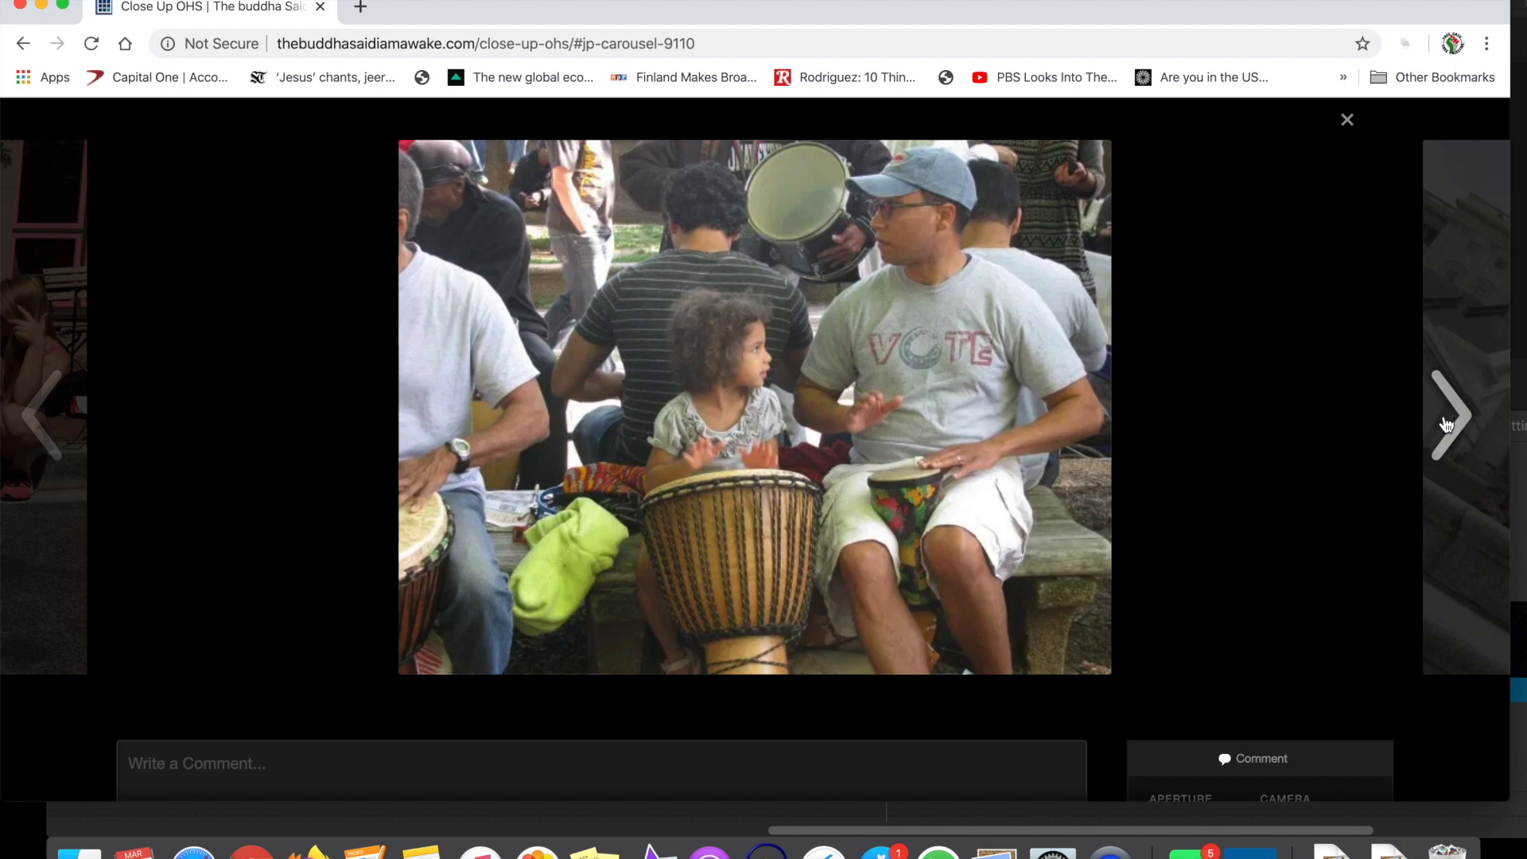
pyautogui.click(1446, 420)
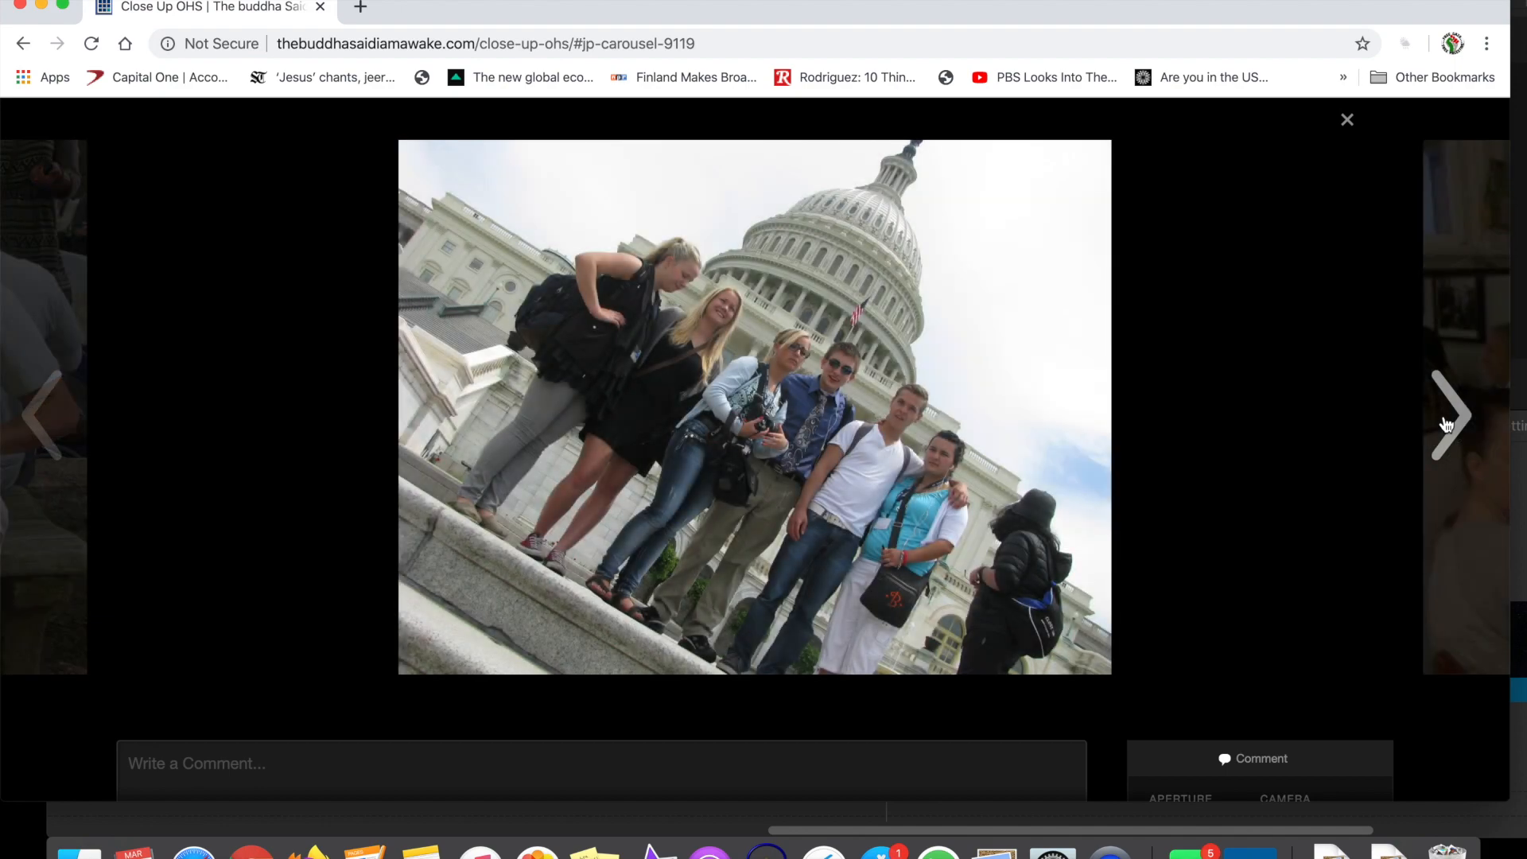
pyautogui.click(1447, 420)
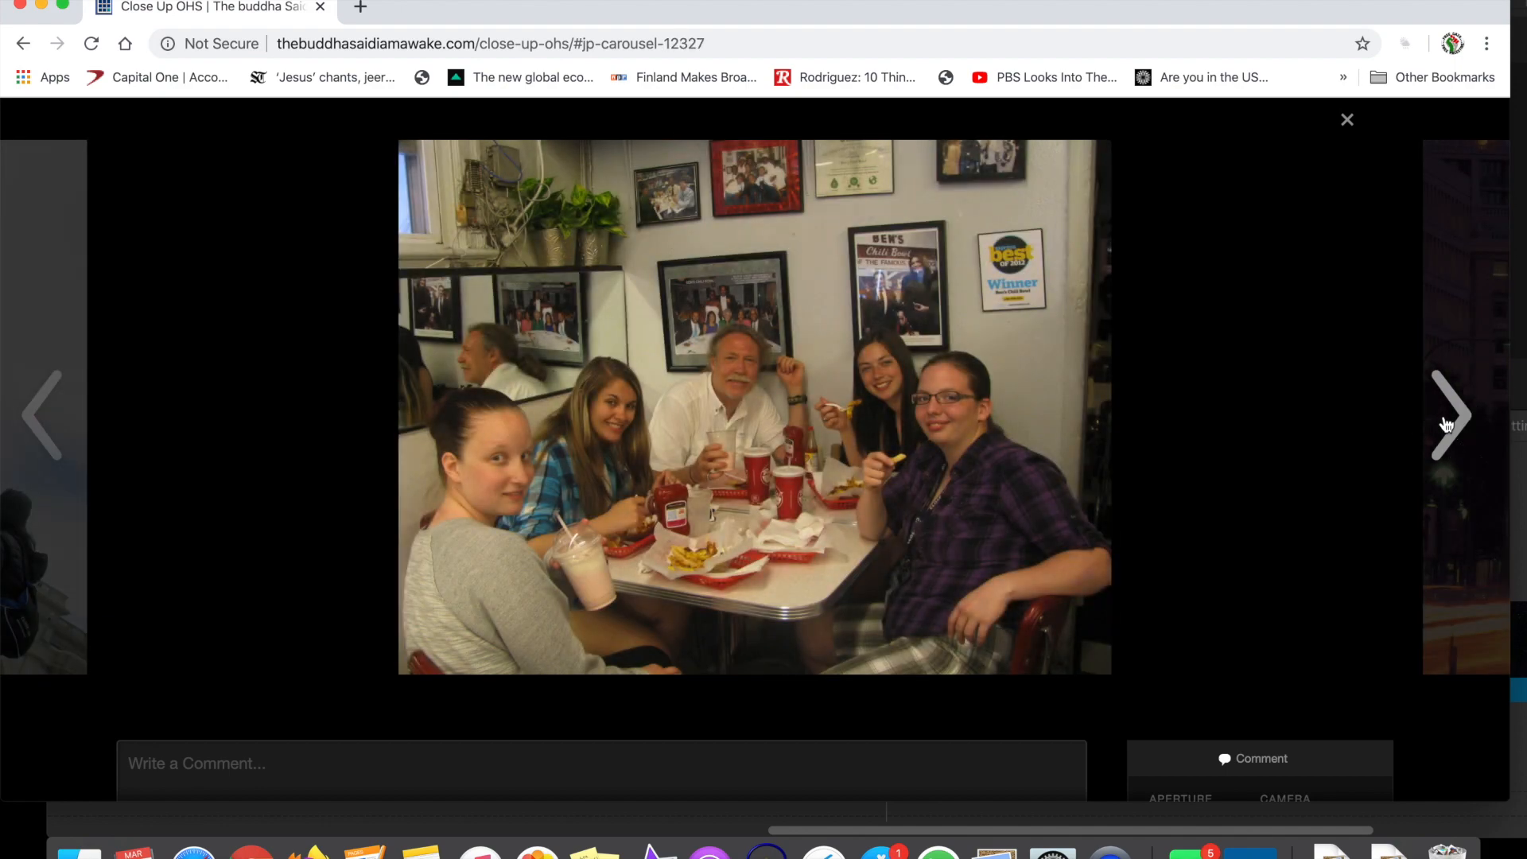
pyautogui.click(1446, 420)
pyautogui.click(1446, 420)
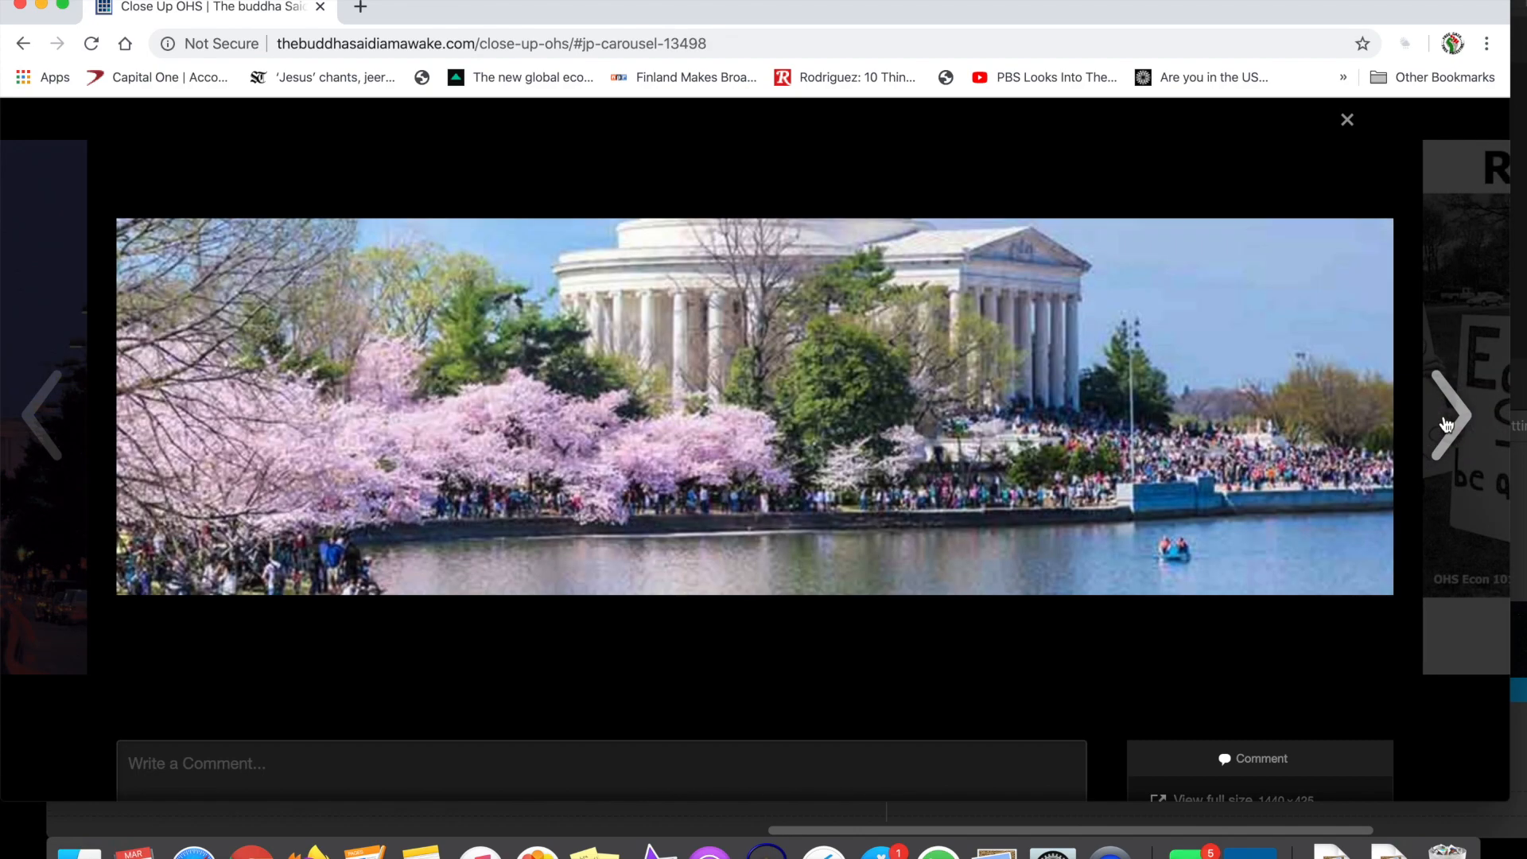
pyautogui.click(1446, 420)
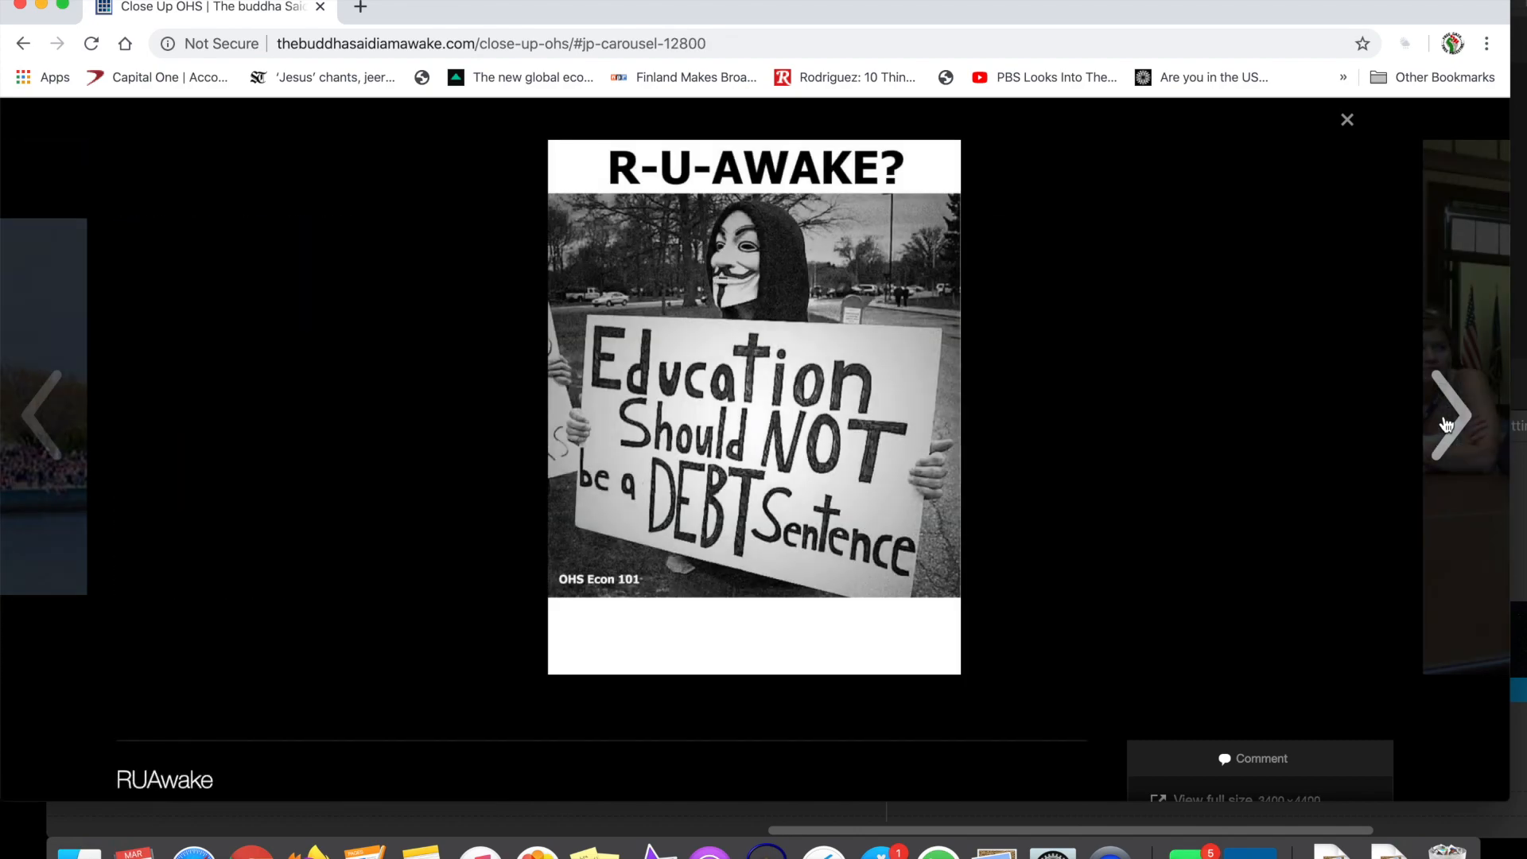
pyautogui.click(1446, 420)
pyautogui.click(1446, 420)
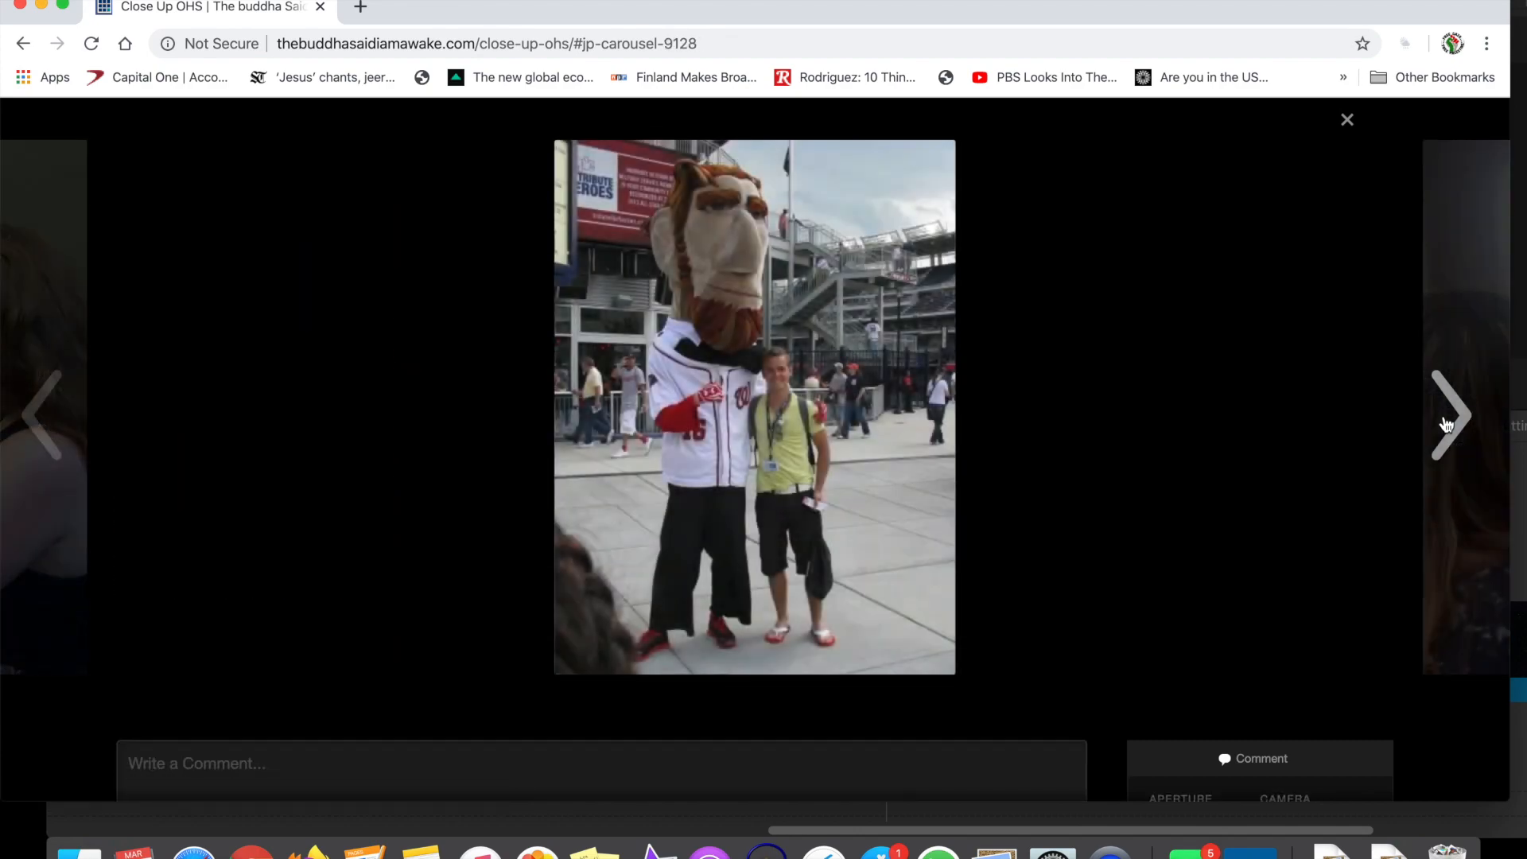
pyautogui.click(1446, 421)
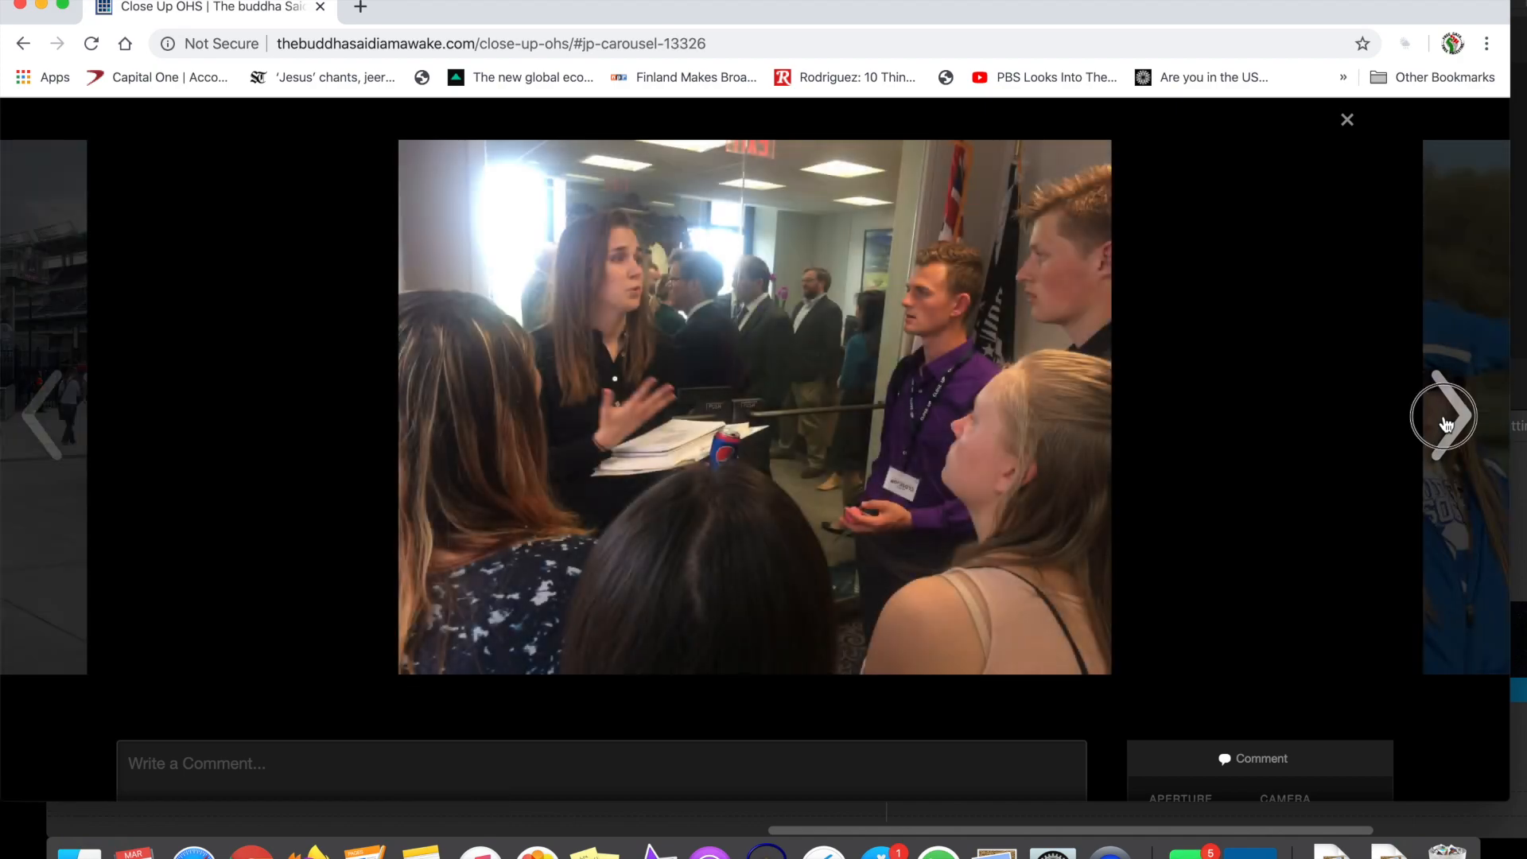
pyautogui.click(1446, 420)
# Advance past the camel, drum circle, fountain, Capitol-at-night and poster photos toward the kitchen volunteer image.
pyautogui.click(1446, 420)
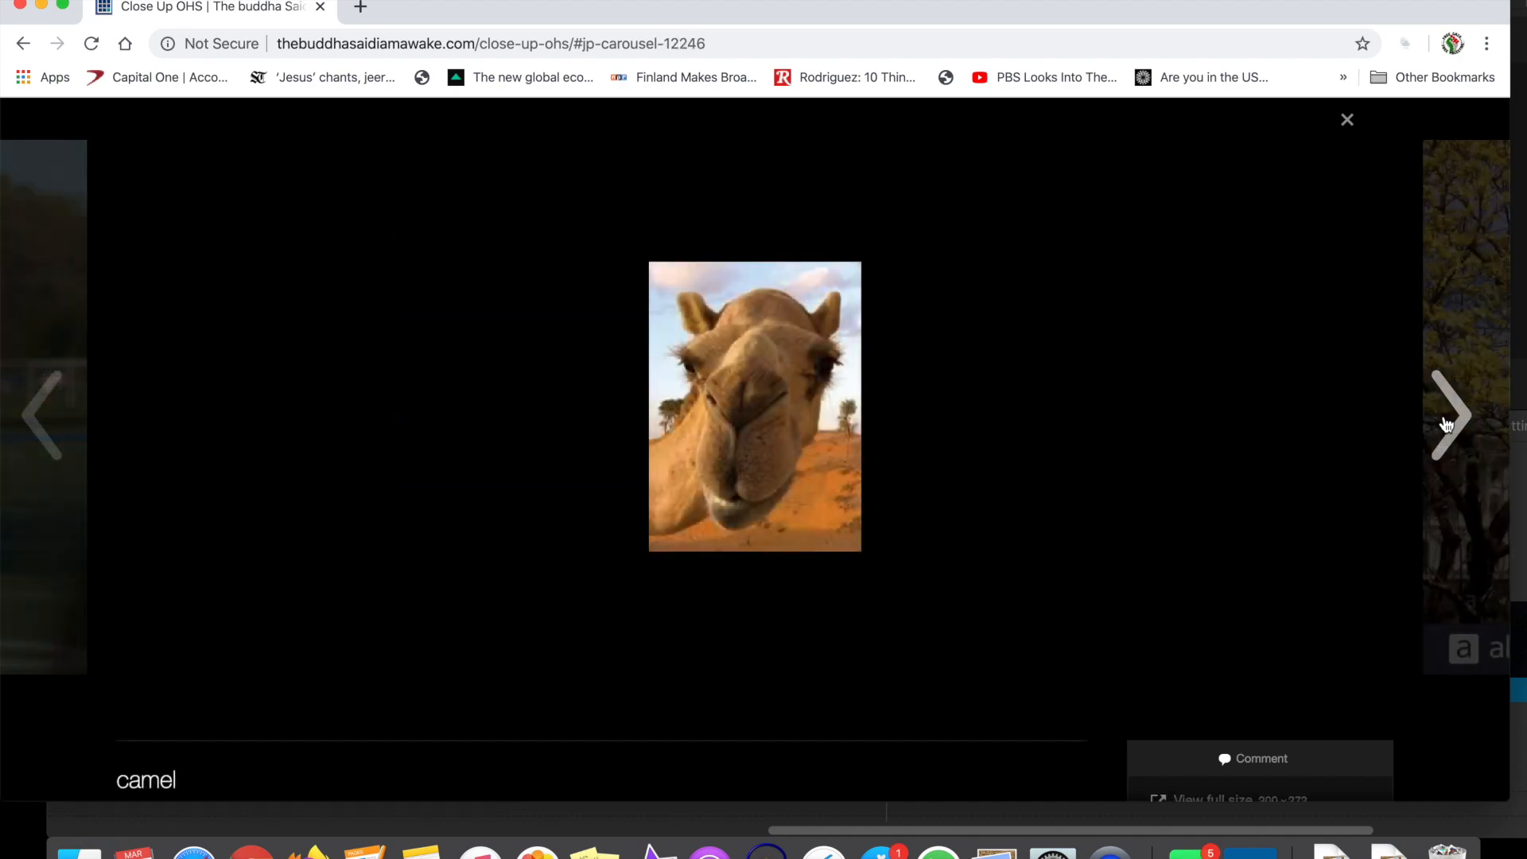
pyautogui.click(1446, 420)
pyautogui.click(1446, 420)
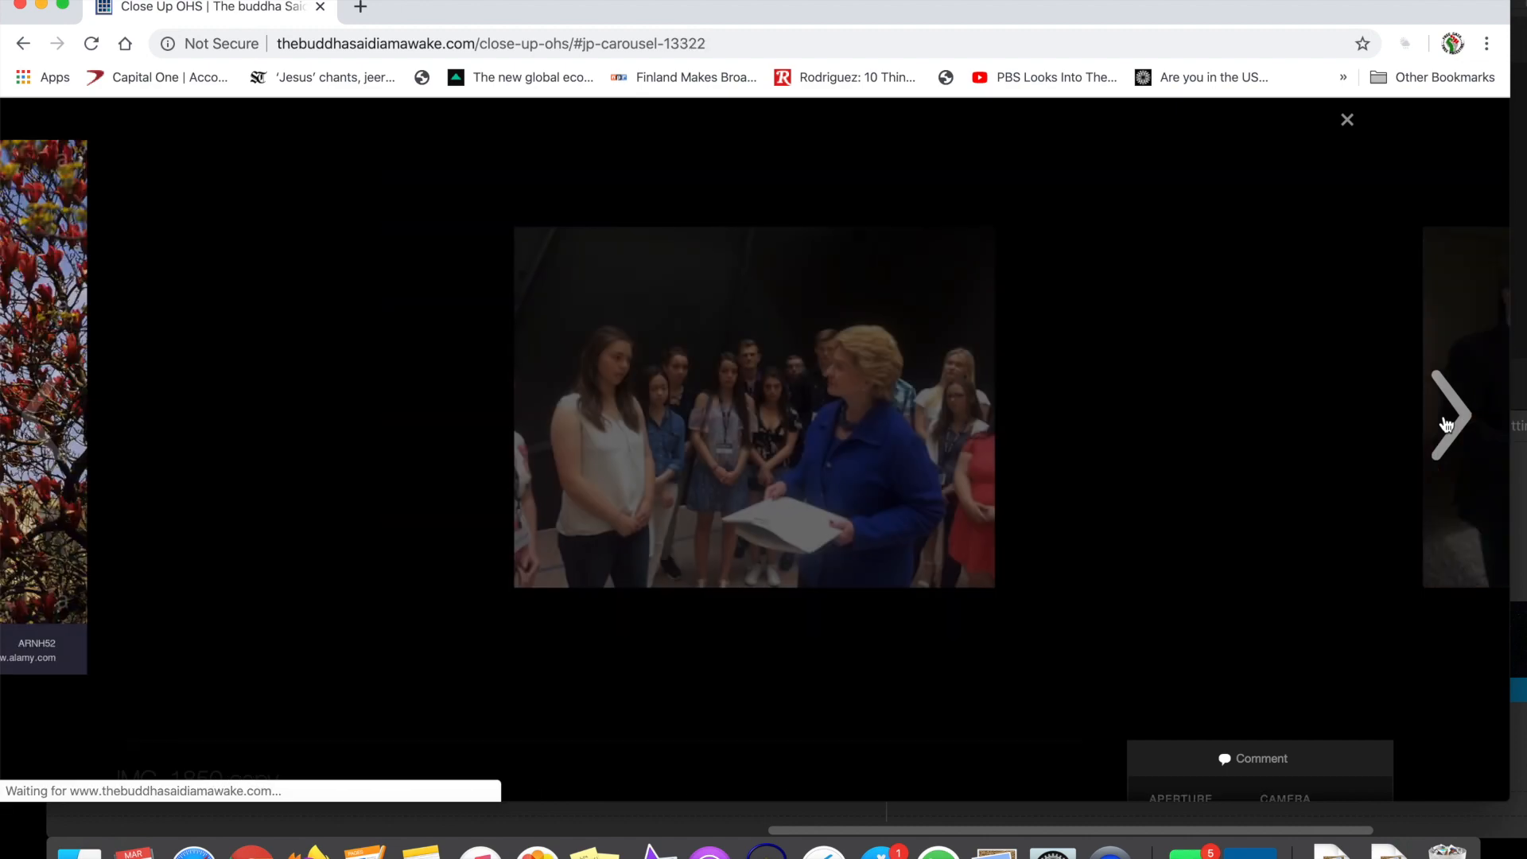
pyautogui.click(1446, 420)
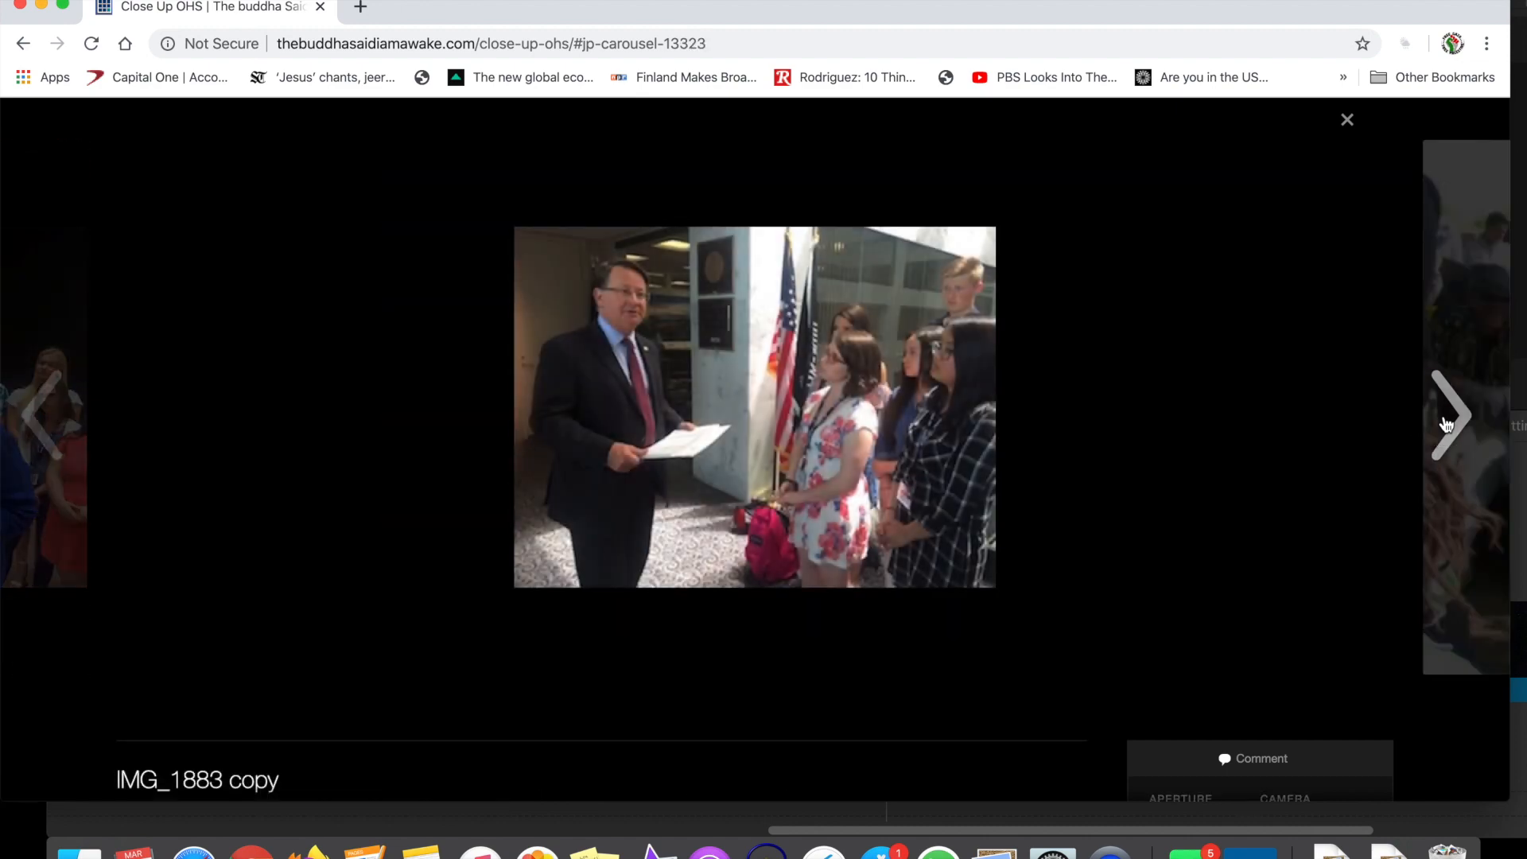
pyautogui.click(1446, 420)
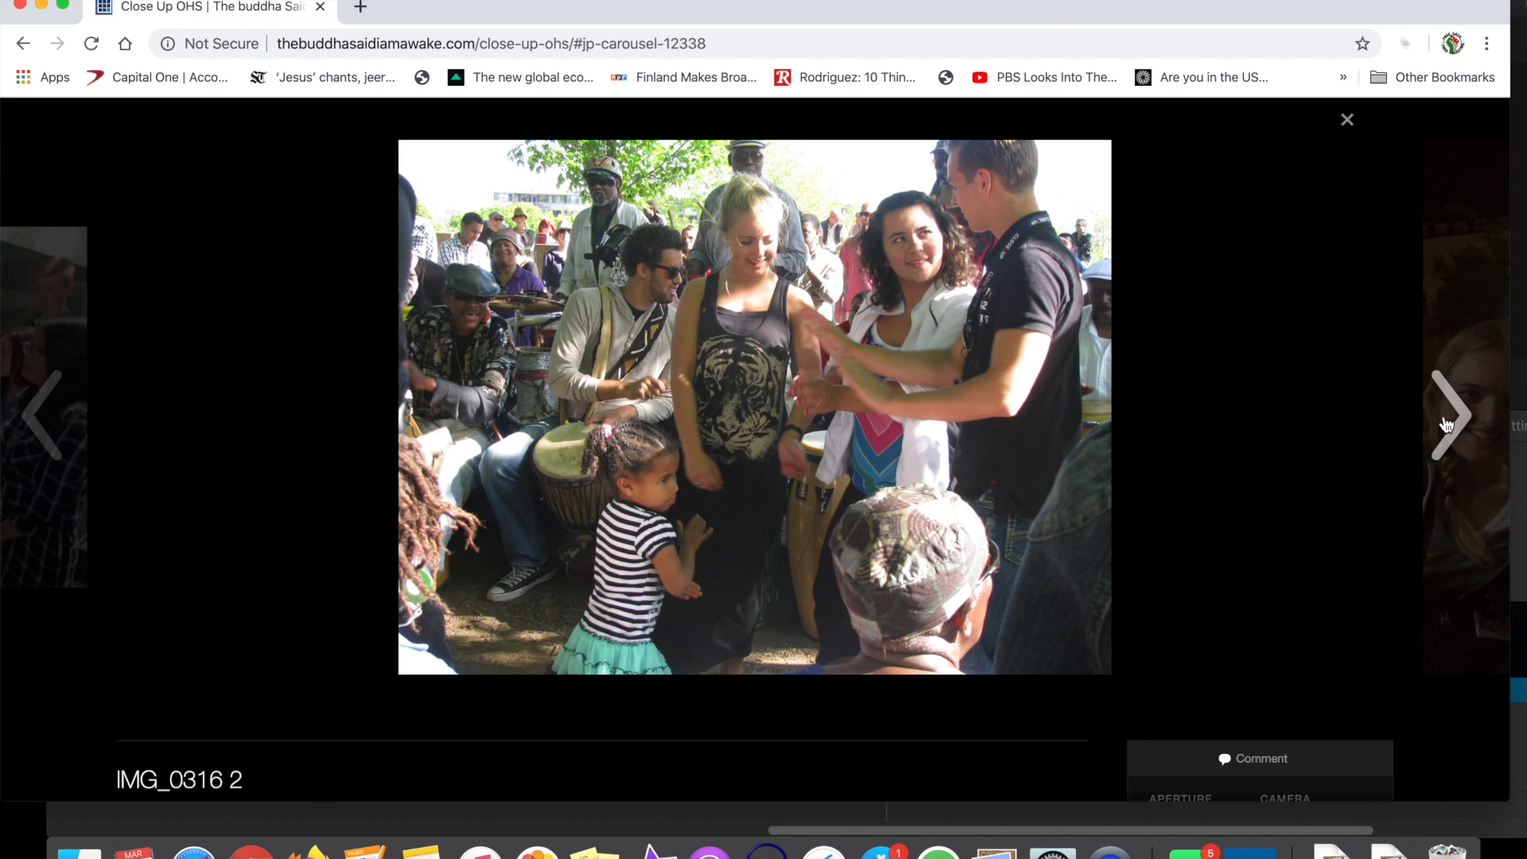
pyautogui.click(1446, 420)
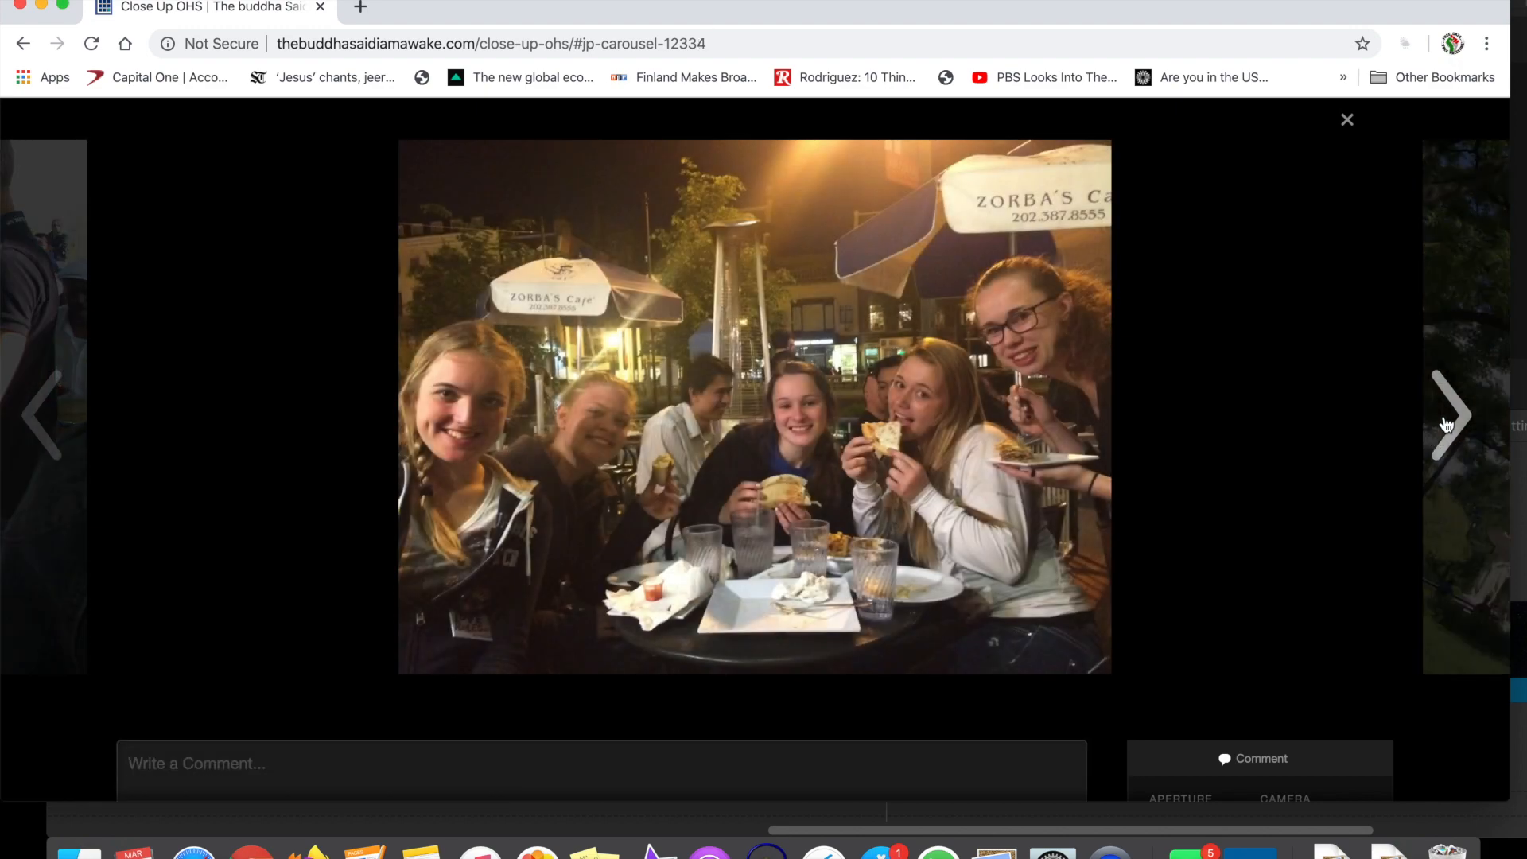
pyautogui.click(1446, 420)
pyautogui.click(1446, 420)
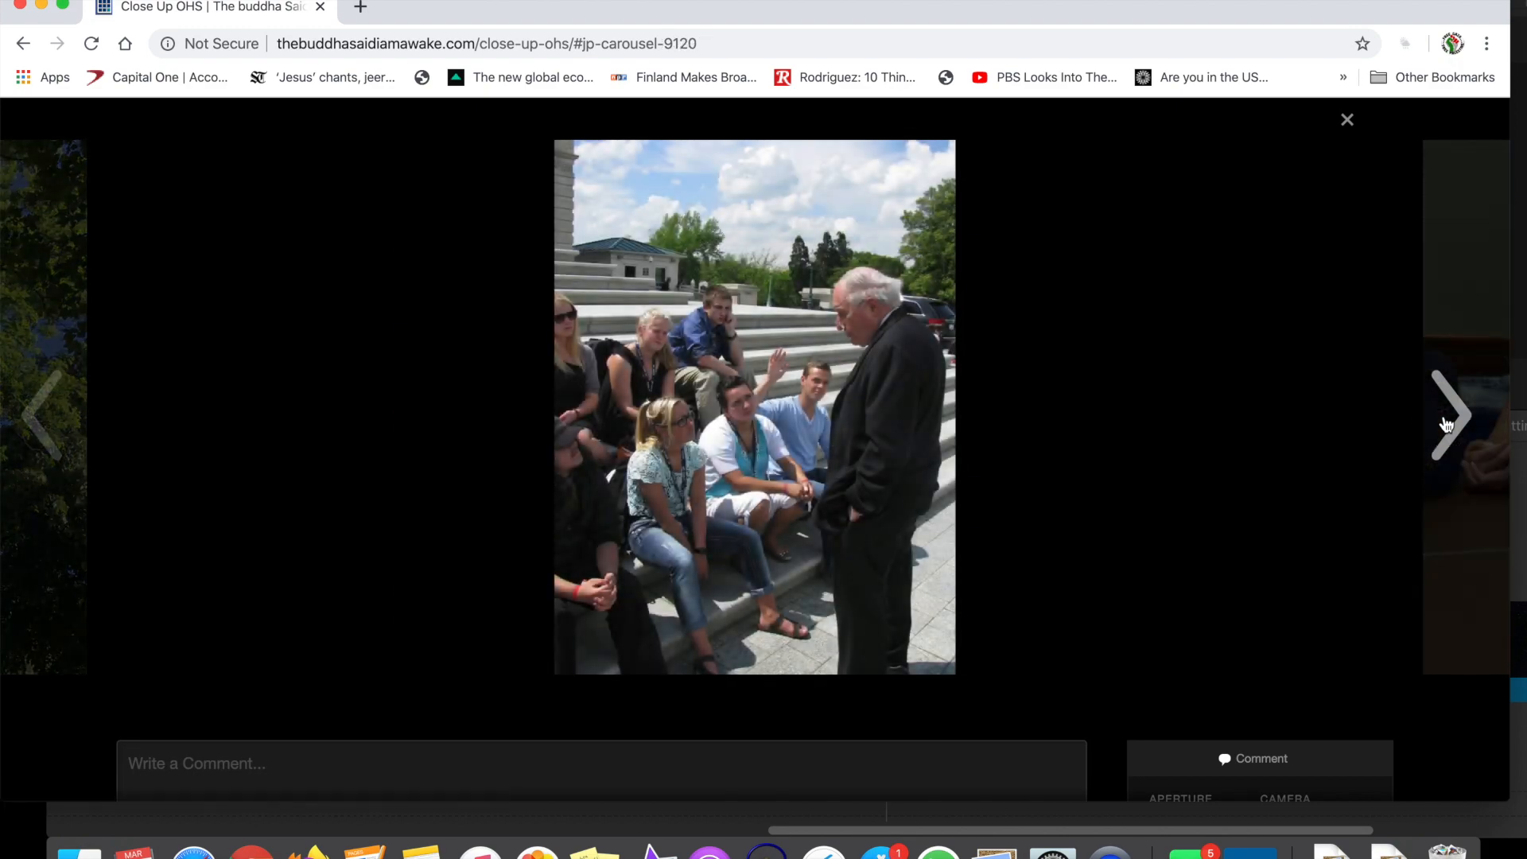
pyautogui.click(1447, 421)
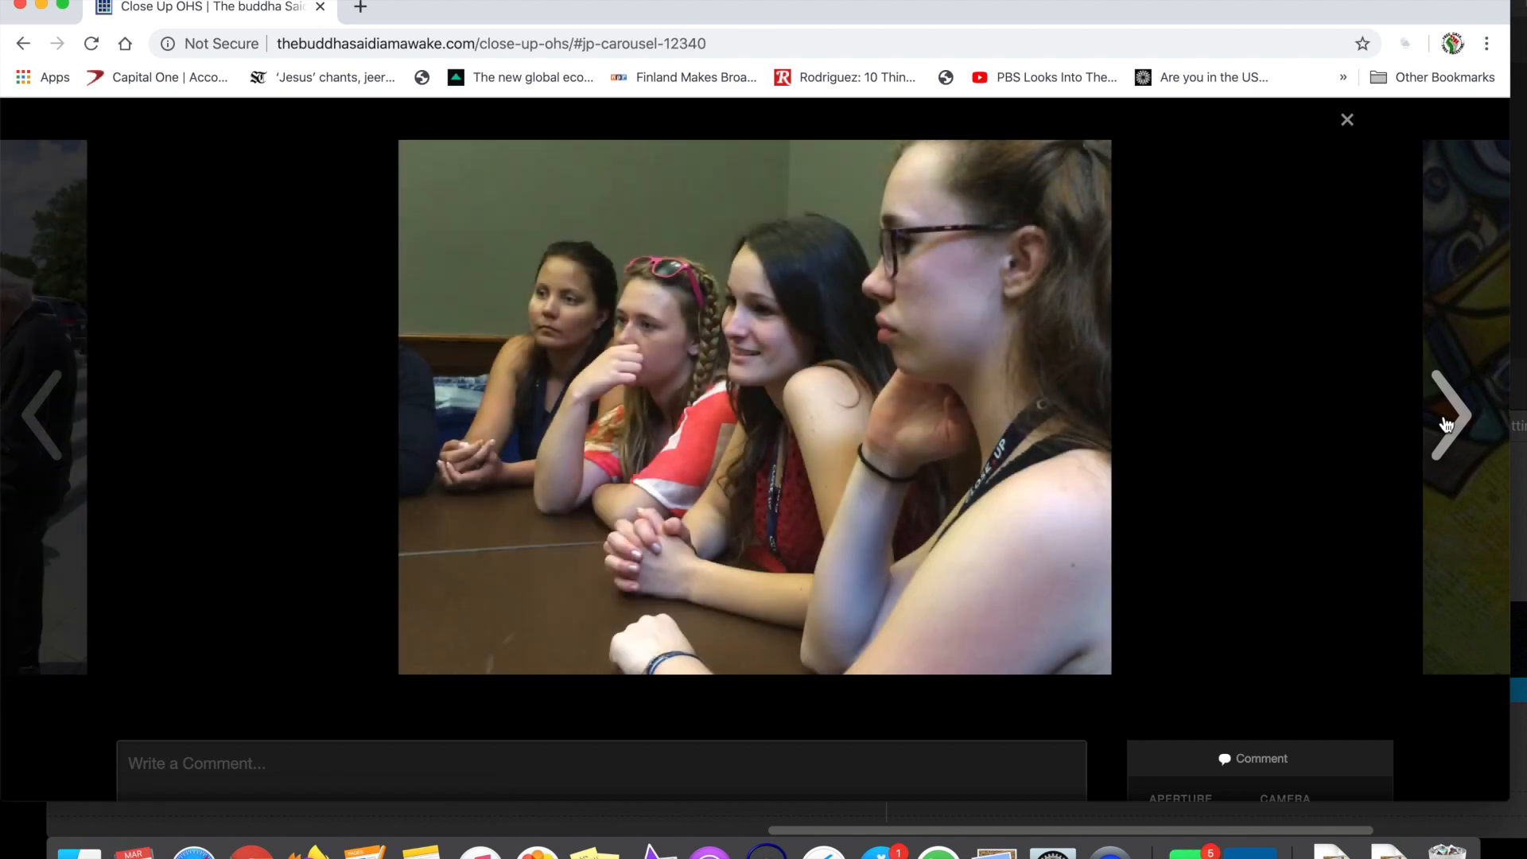
pyautogui.click(1446, 420)
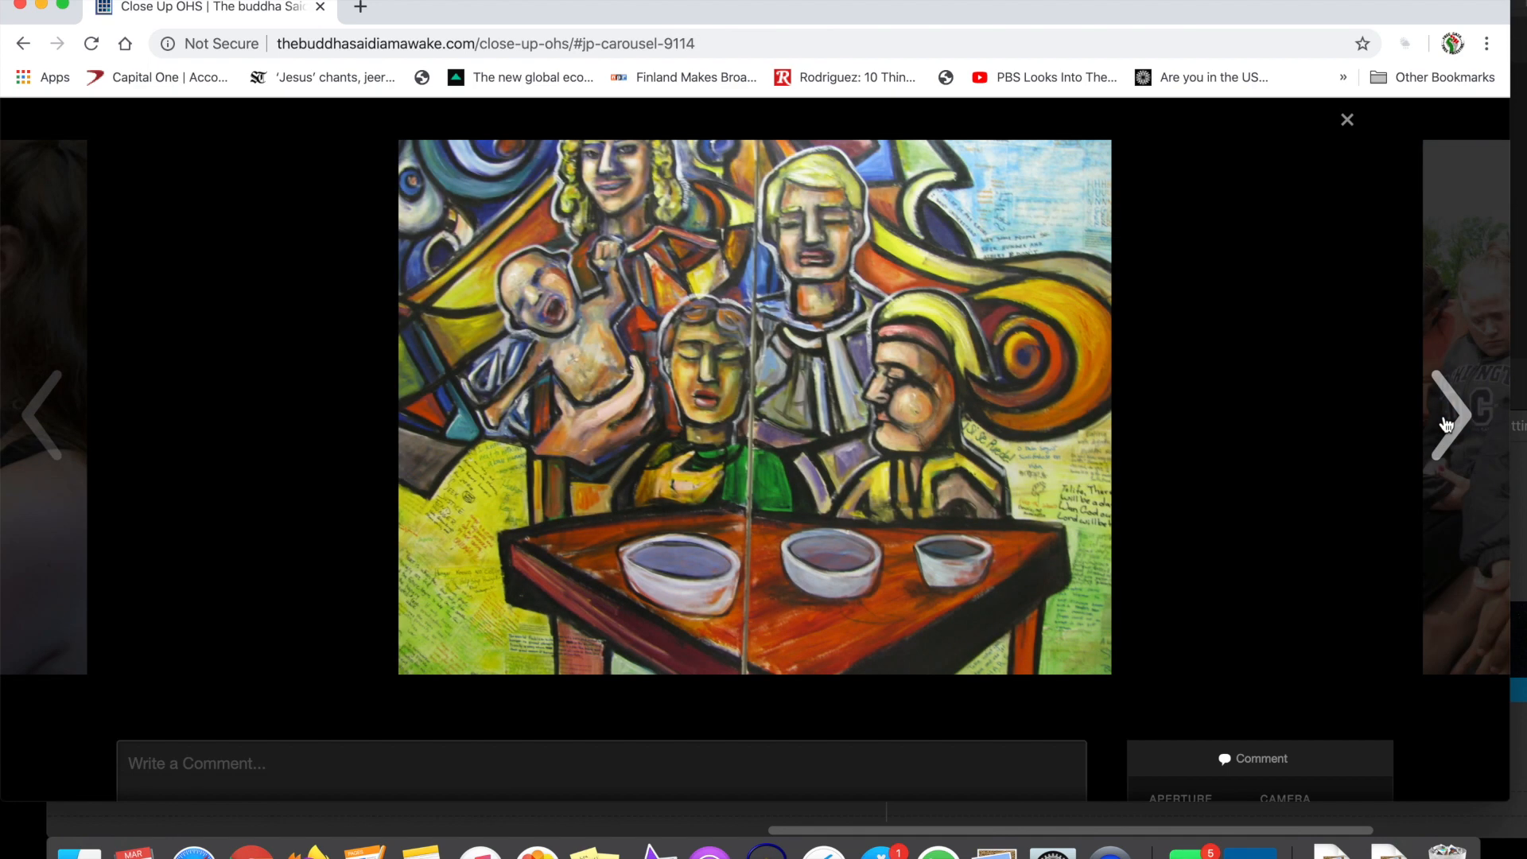
pyautogui.click(1446, 420)
pyautogui.click(1446, 421)
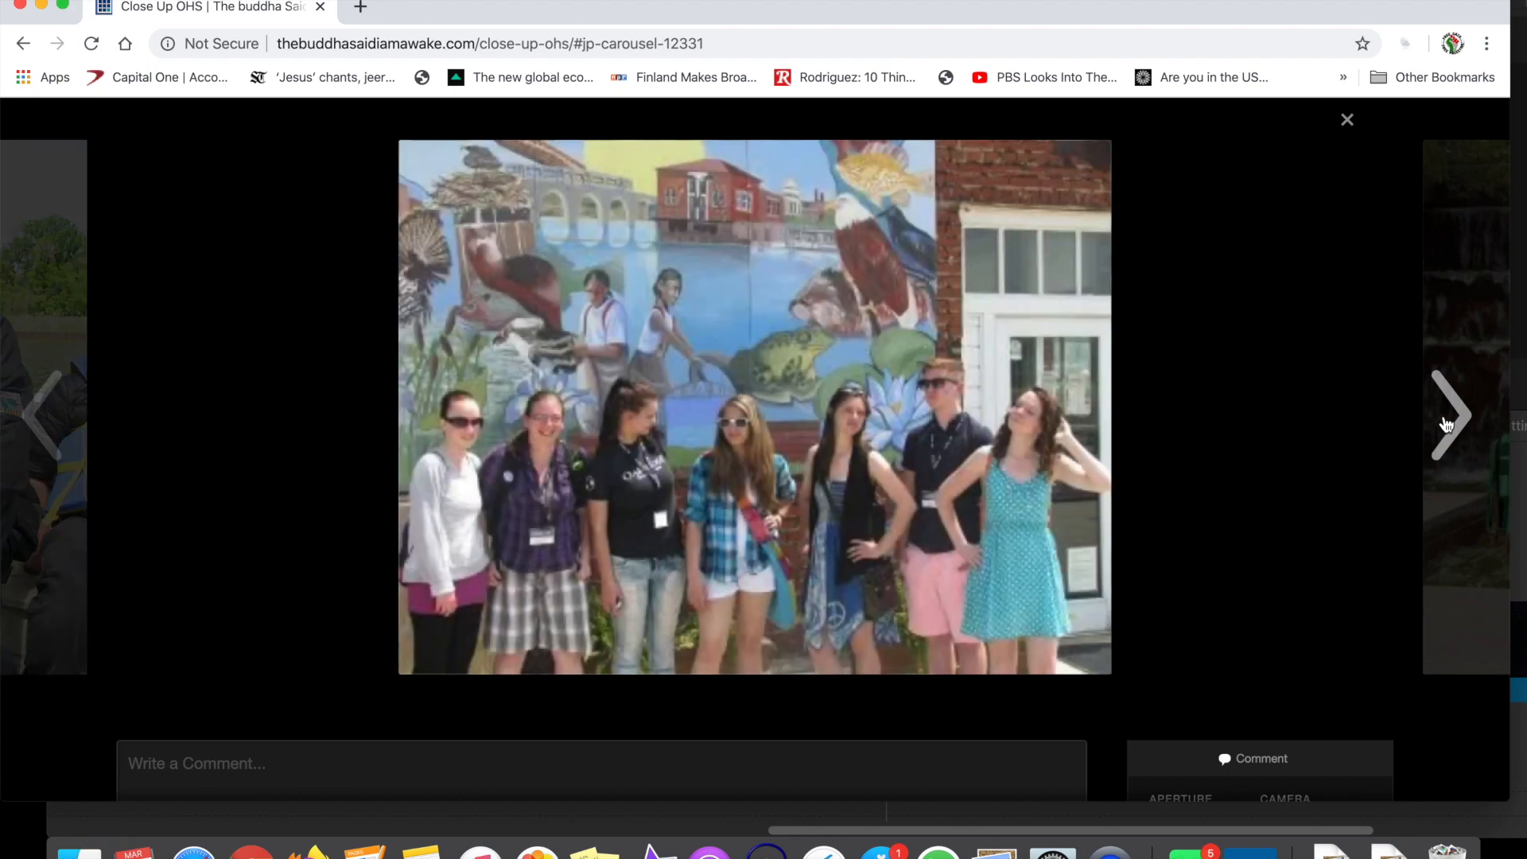
pyautogui.click(1447, 421)
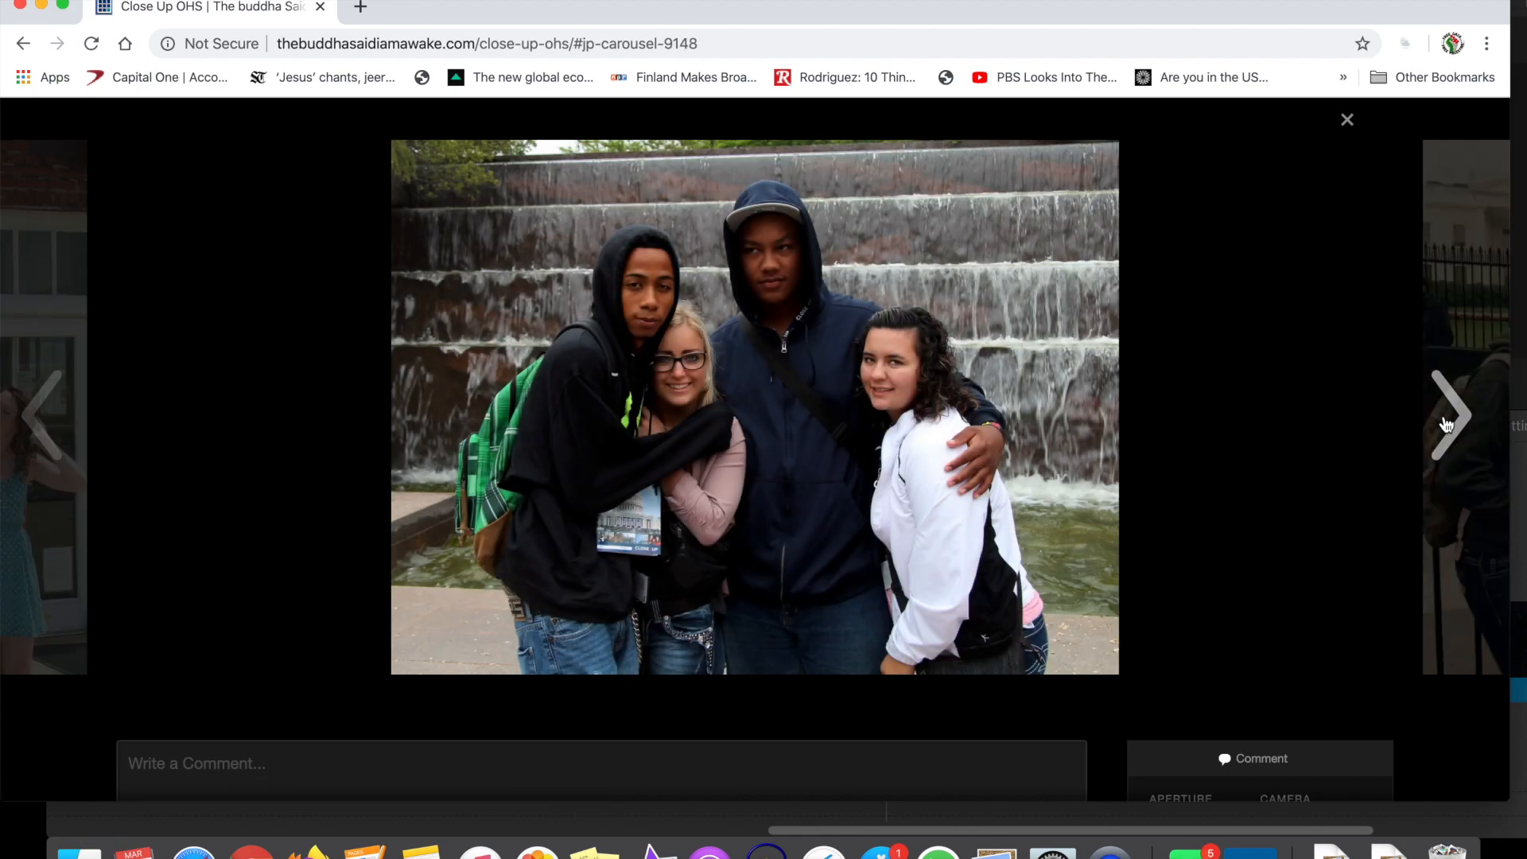
pyautogui.click(1446, 420)
pyautogui.click(1446, 420)
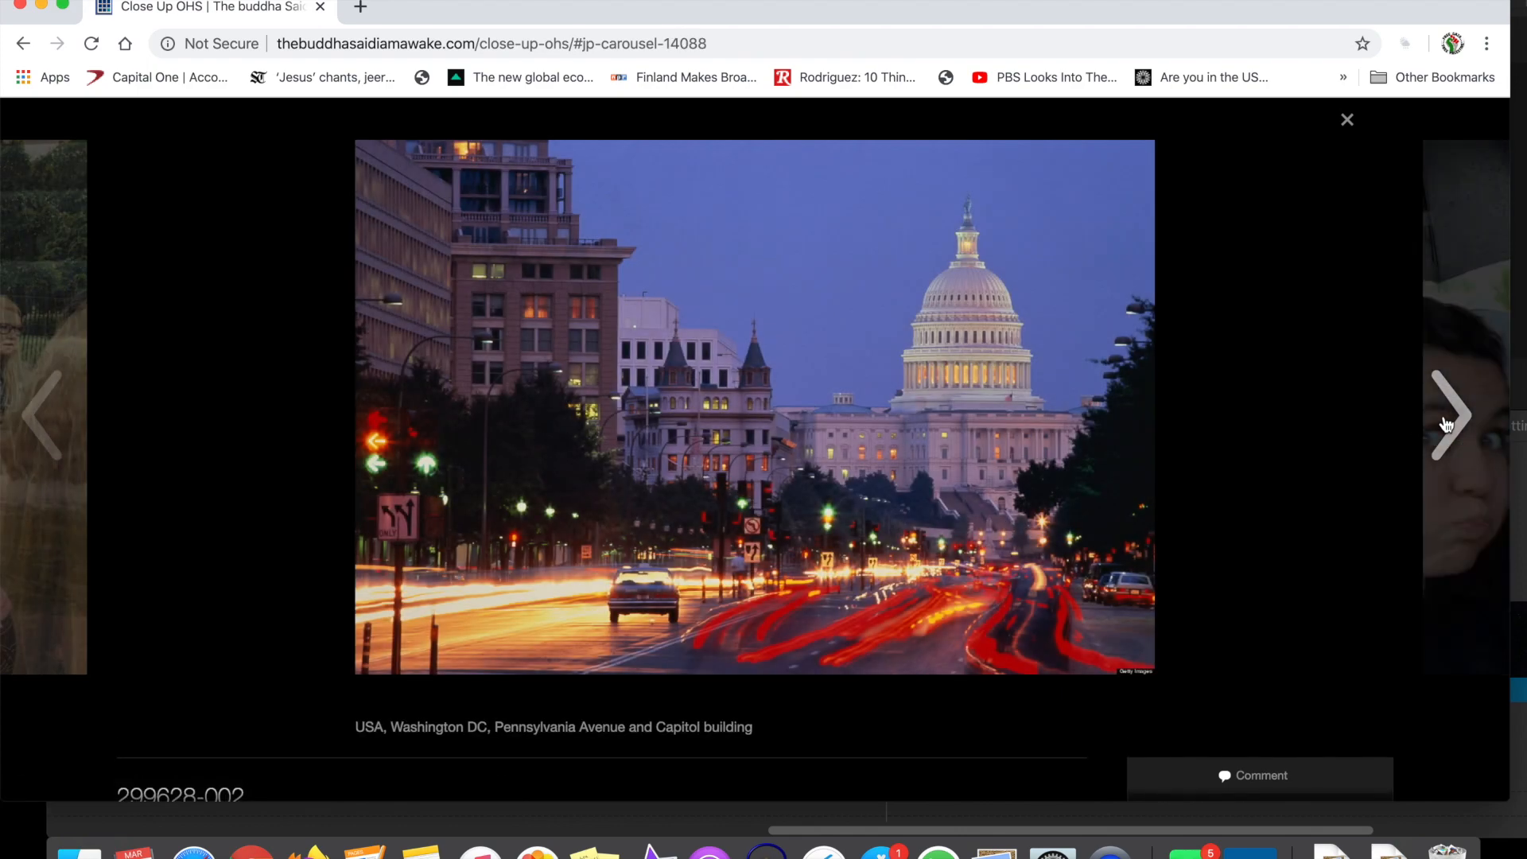
pyautogui.click(1446, 420)
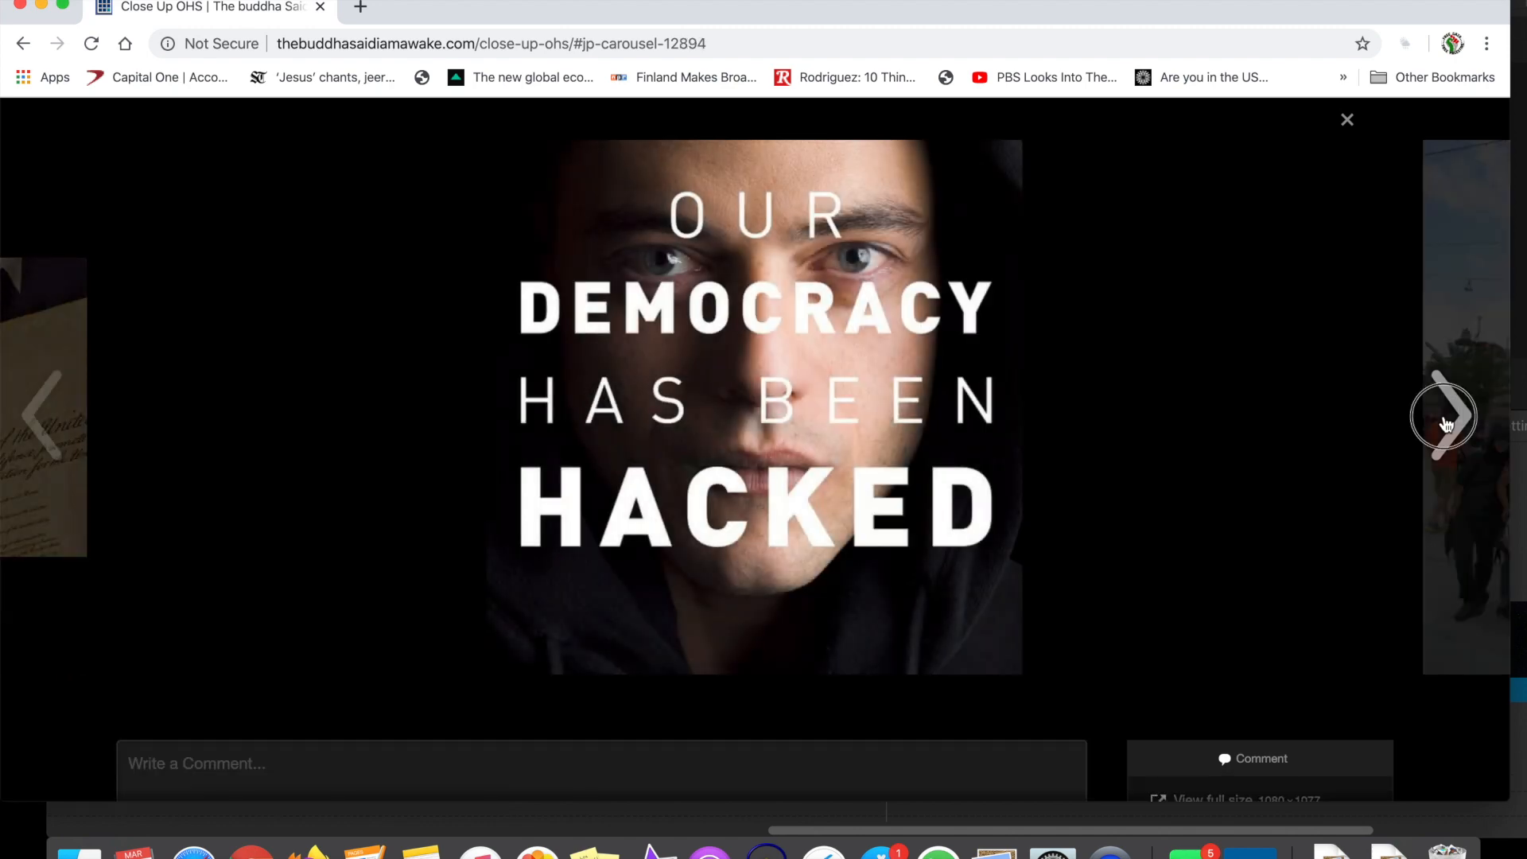
pyautogui.click(1446, 421)
pyautogui.click(1446, 421)
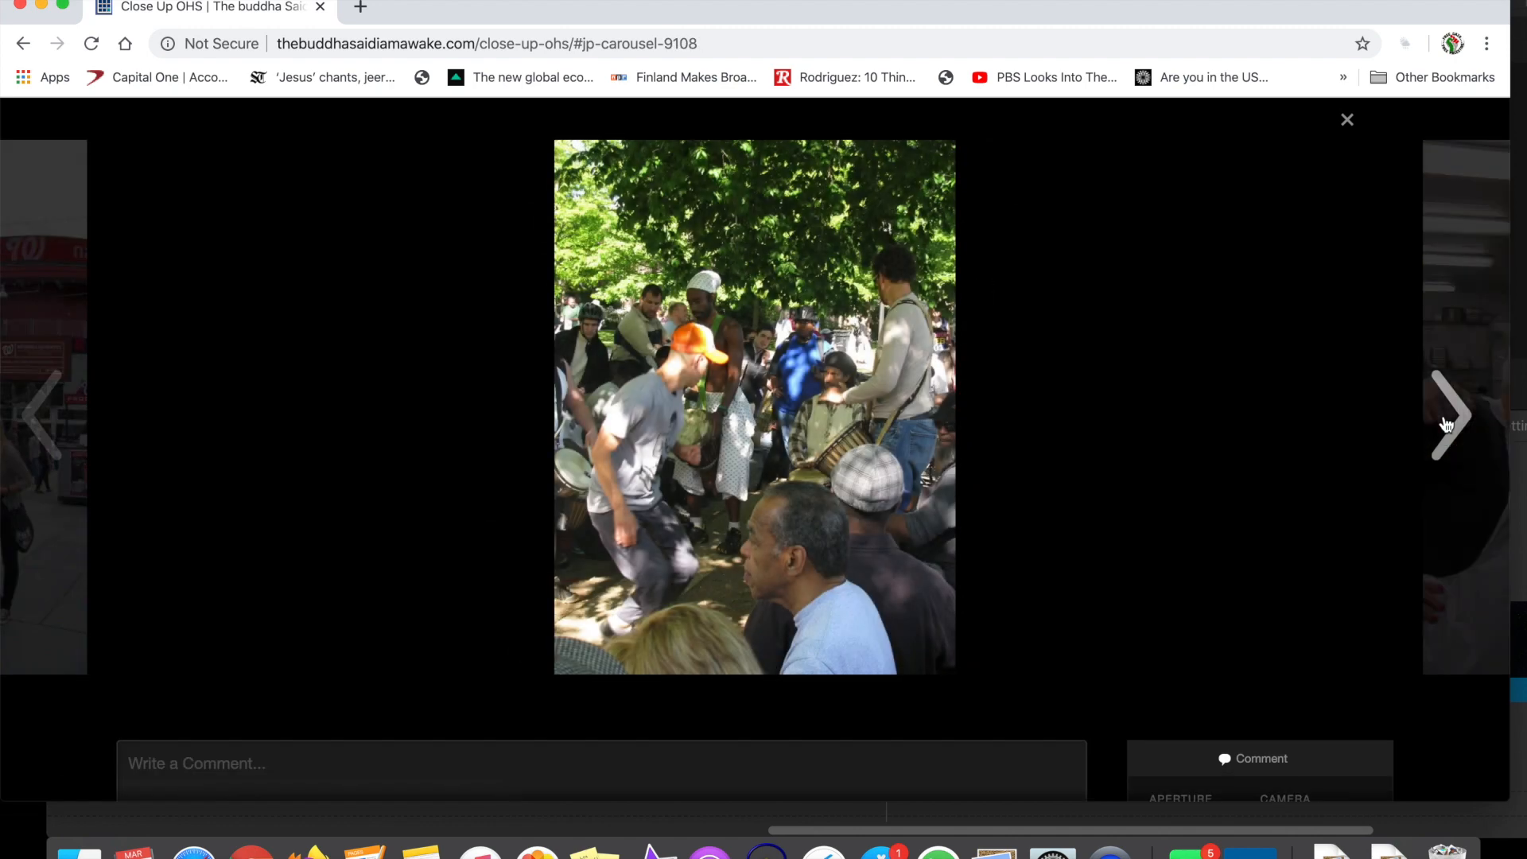
pyautogui.click(1447, 421)
pyautogui.click(1446, 420)
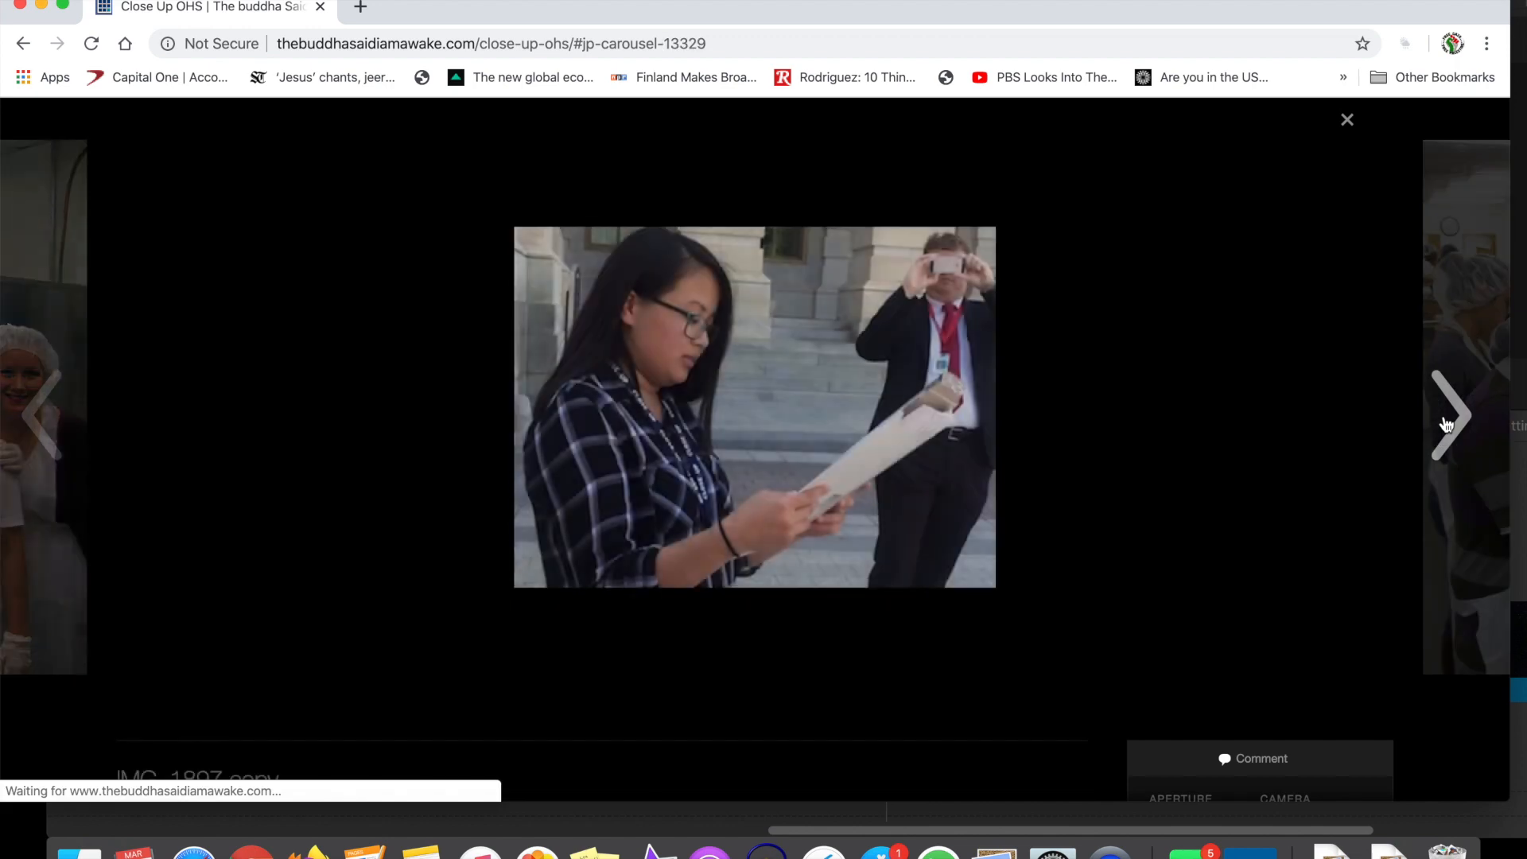
pyautogui.click(1446, 420)
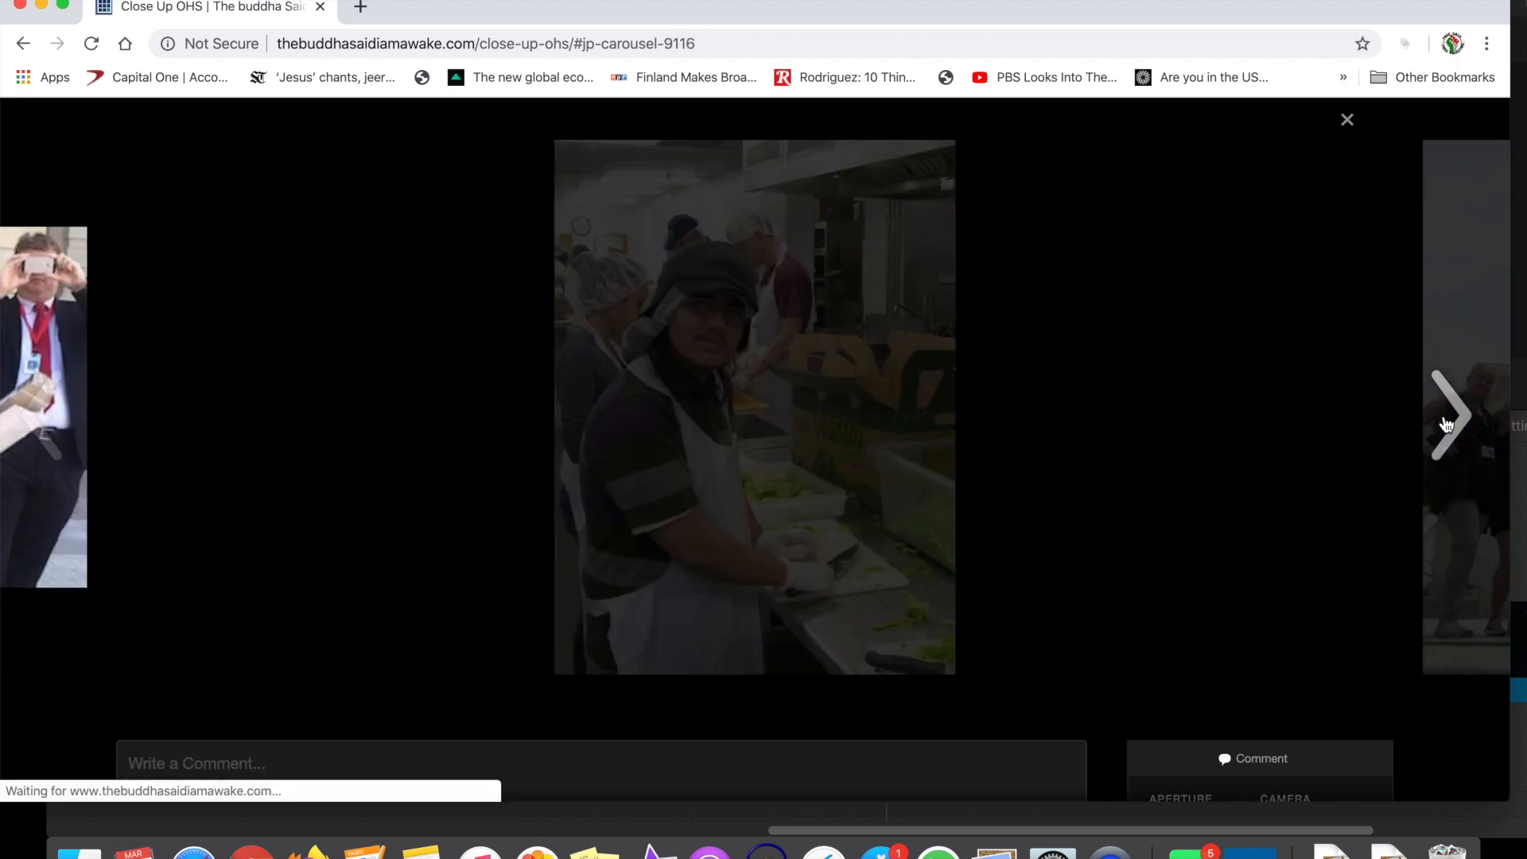